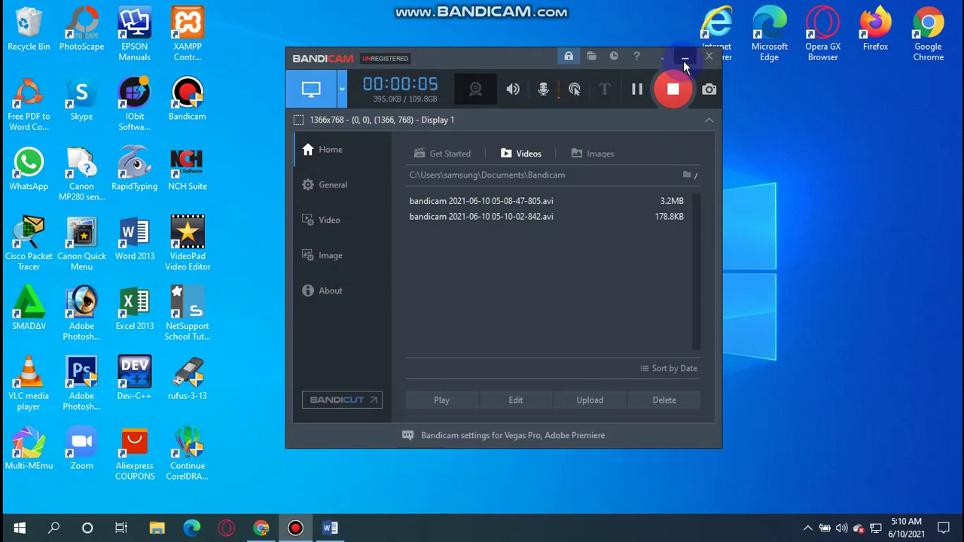
- Bring the MEMBUAT TABEL PADA MICROSOFWORD document window to the front
left_click(684, 58)
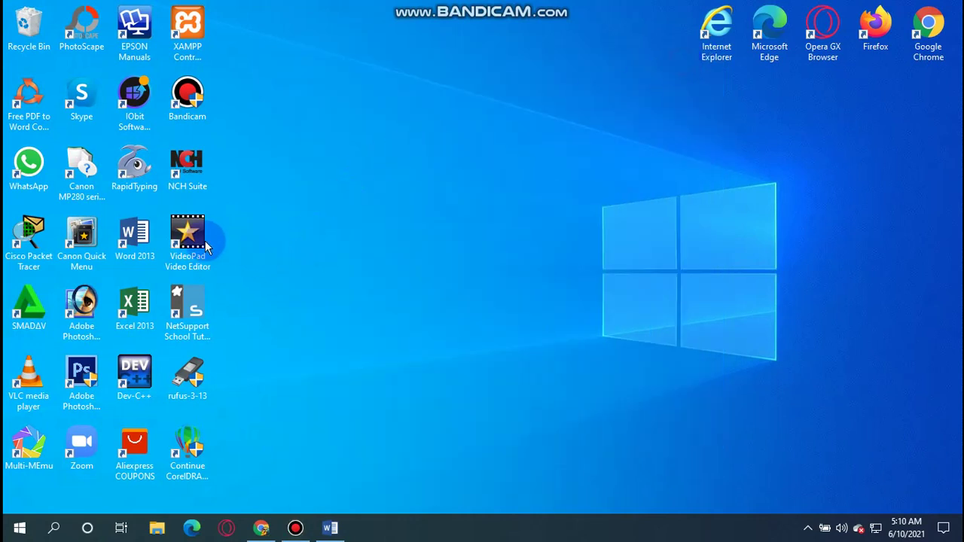
left_click(135, 272)
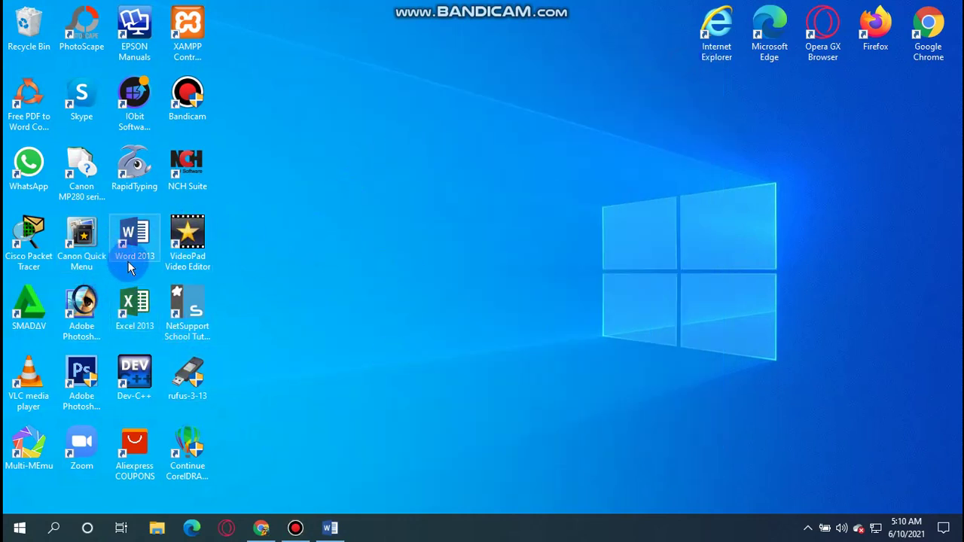
left_click(130, 248)
left_click(147, 345)
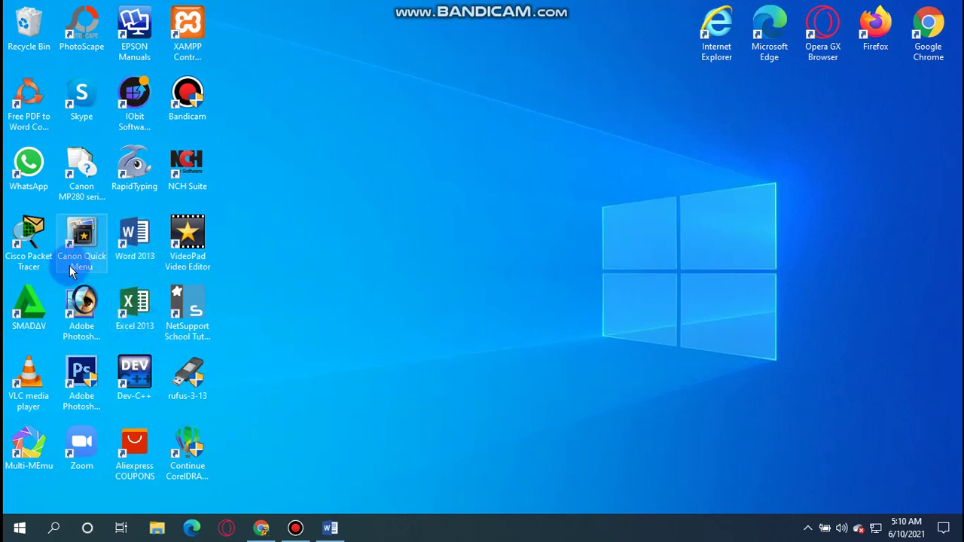
left_click(133, 253)
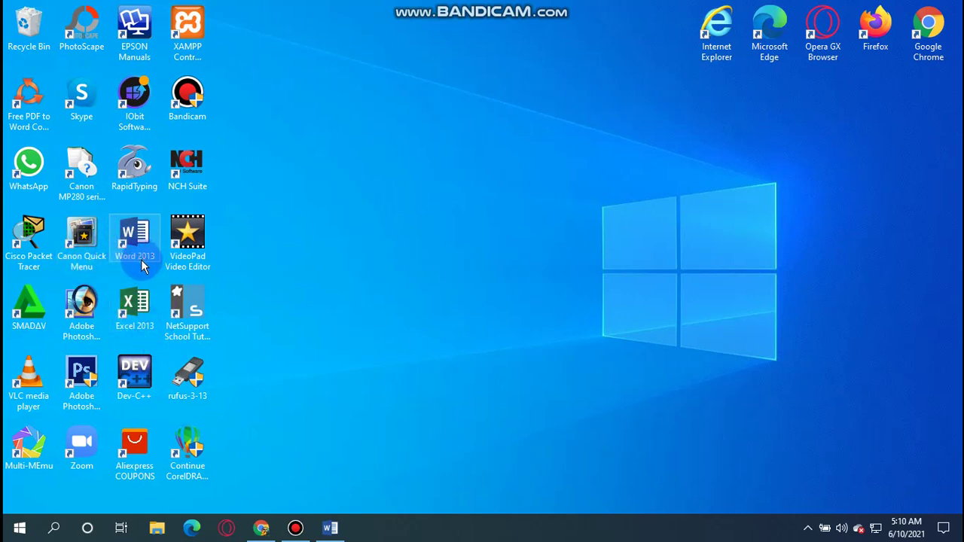
left_click(332, 530)
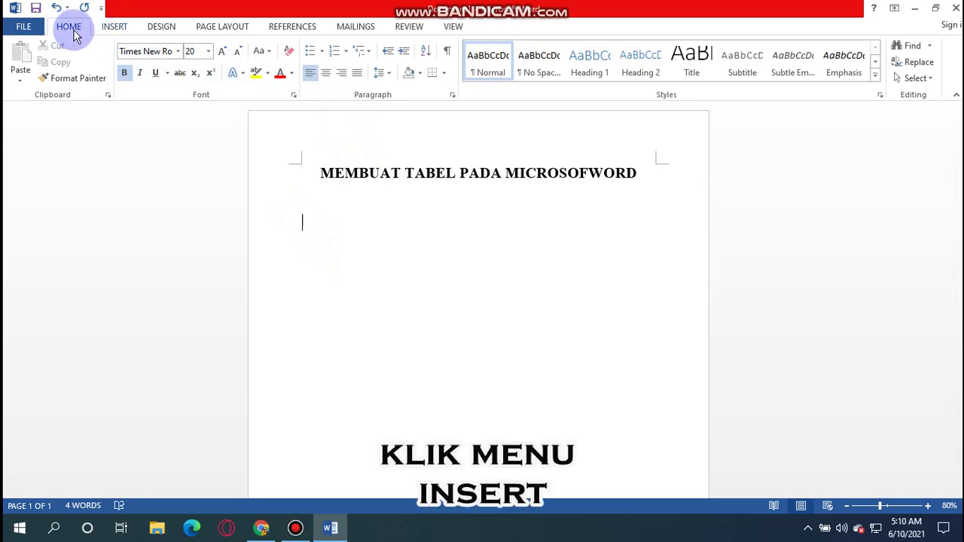
- Open the Insert Table dialog from the INSERT tab's Table menu
left_click(117, 29)
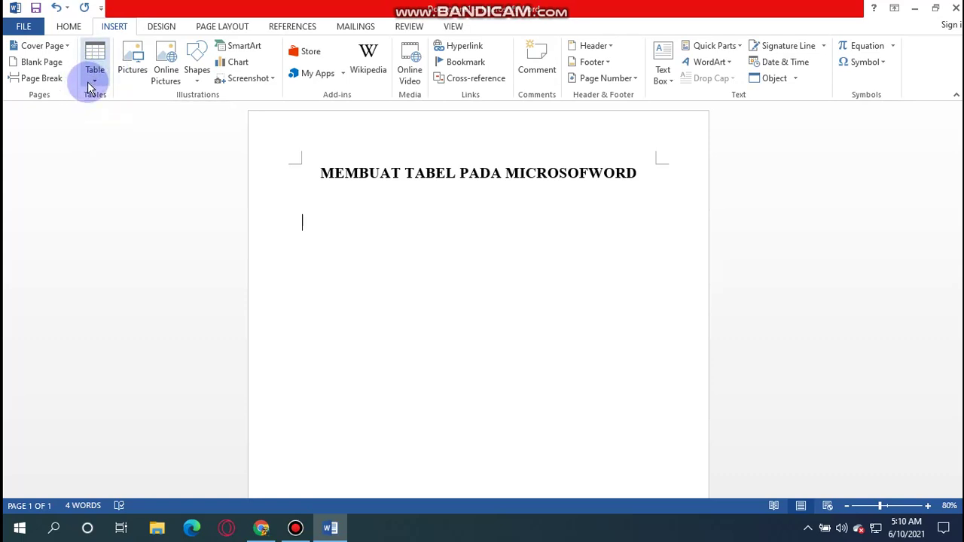
left_click(91, 74)
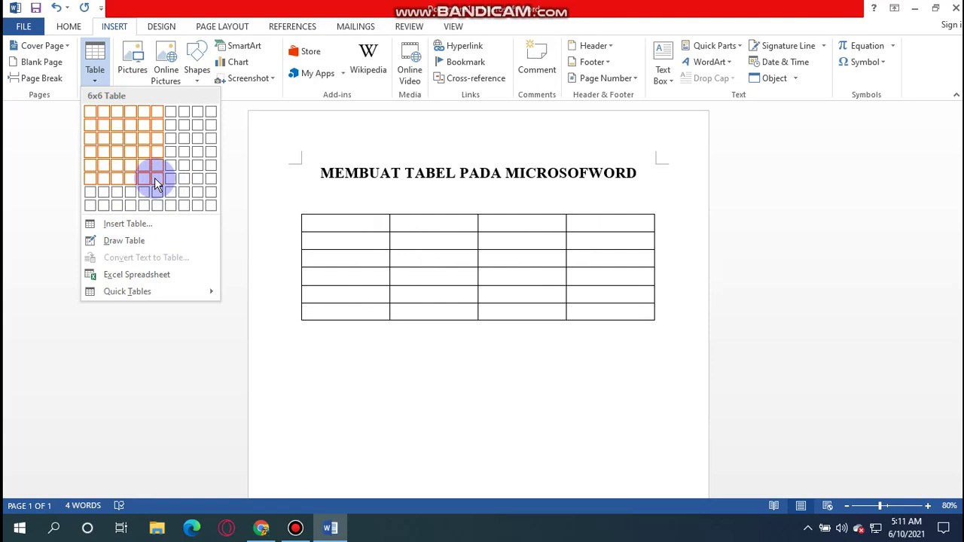
left_click(127, 224)
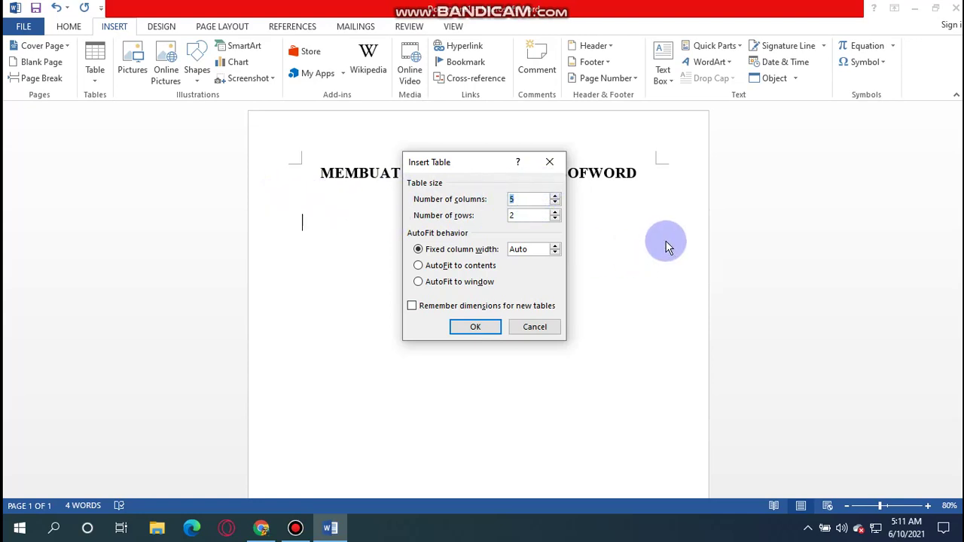
- Insert a table of 5 columns and 10 rows below the title
type("5")
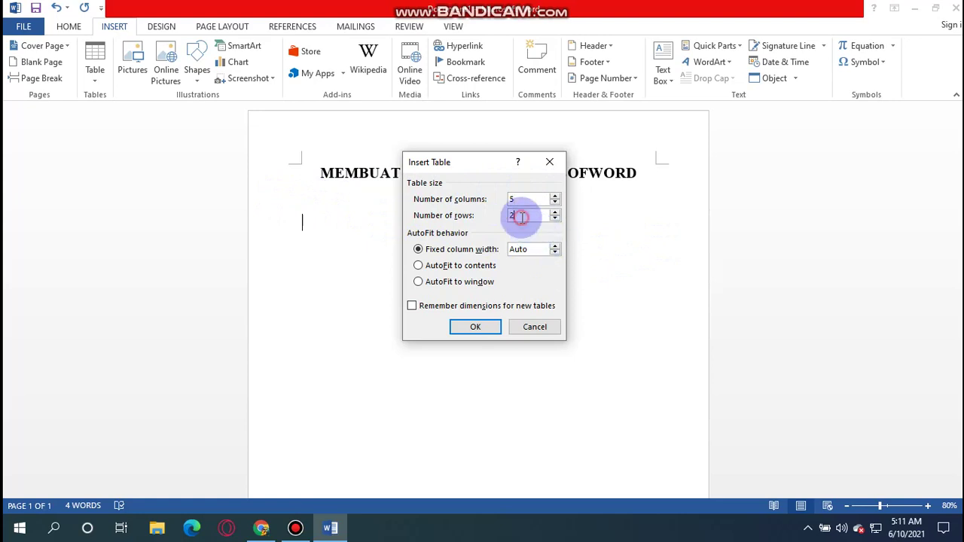
left_click_drag(521, 217, 510, 220)
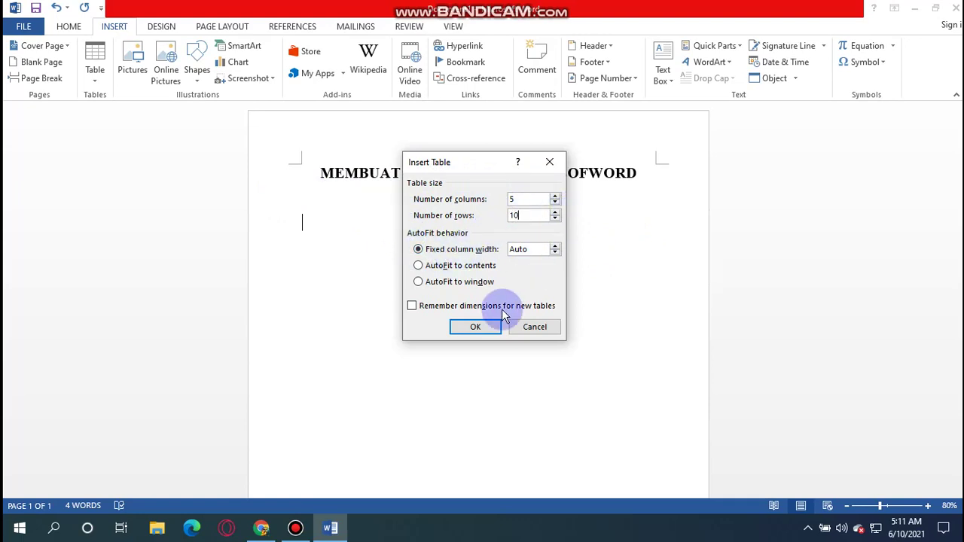
left_click(485, 330)
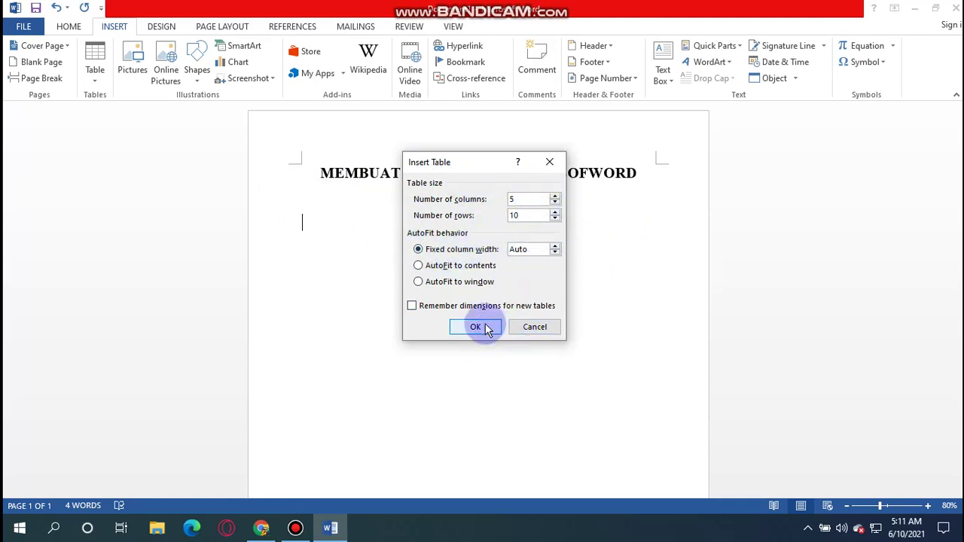
left_click(493, 328)
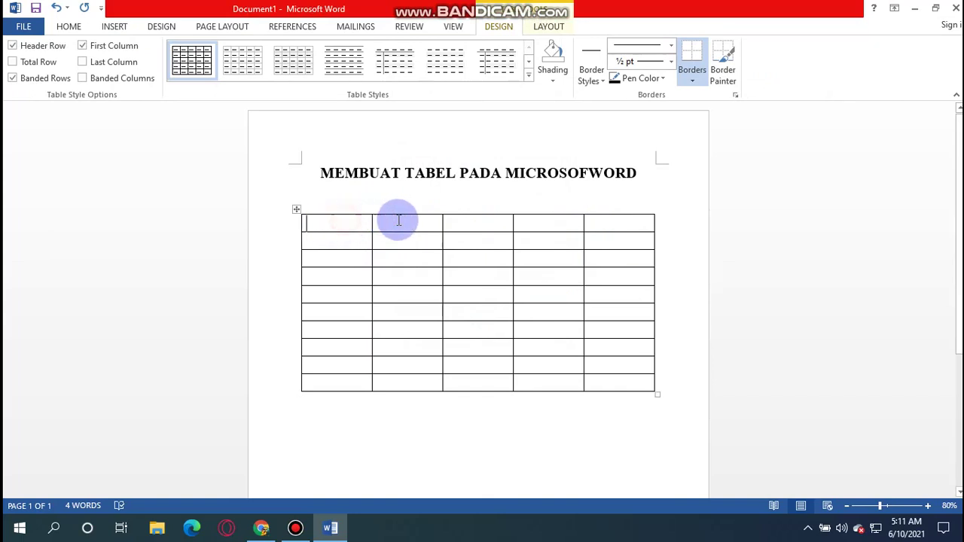
- Select the entire 5-by-10 table and delete it with Backspace
left_click(525, 222)
left_click(587, 224)
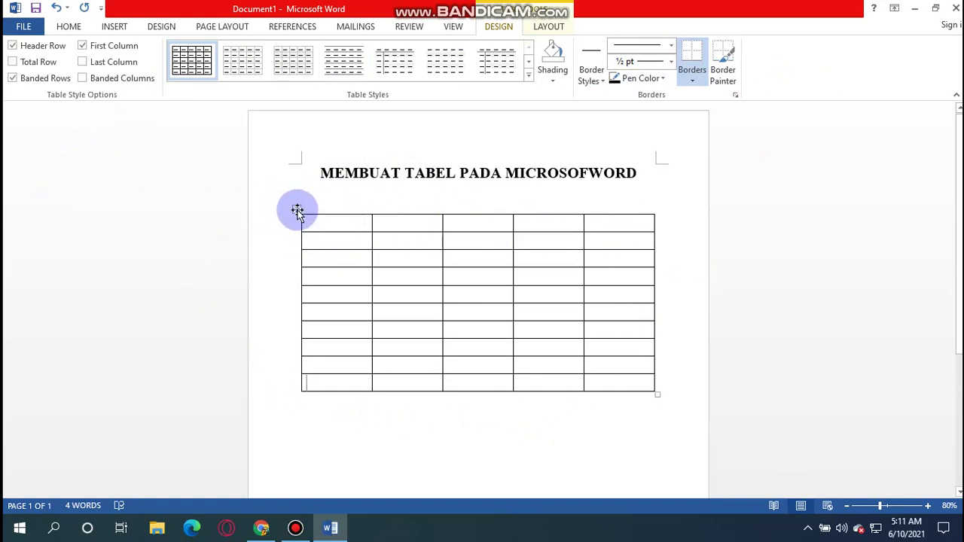
left_click(298, 210)
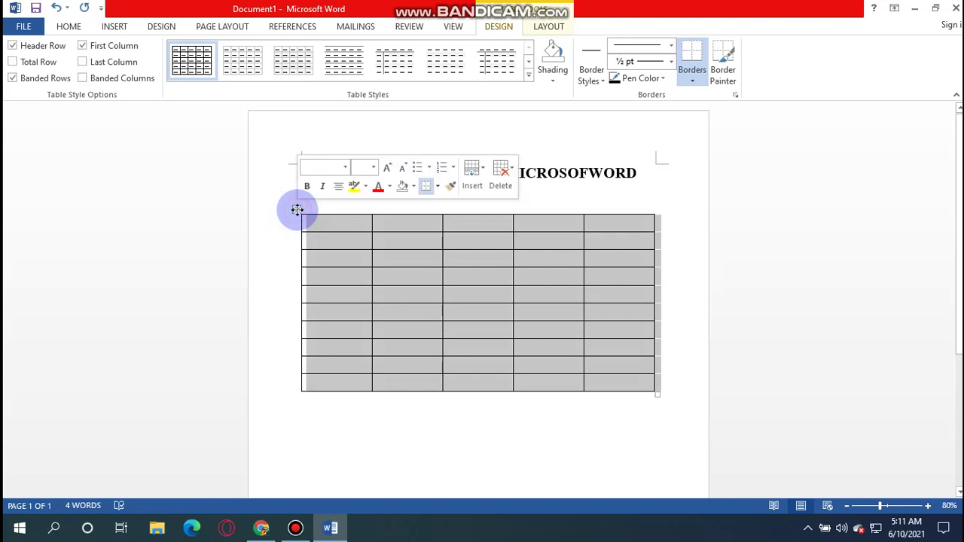
key("Left")
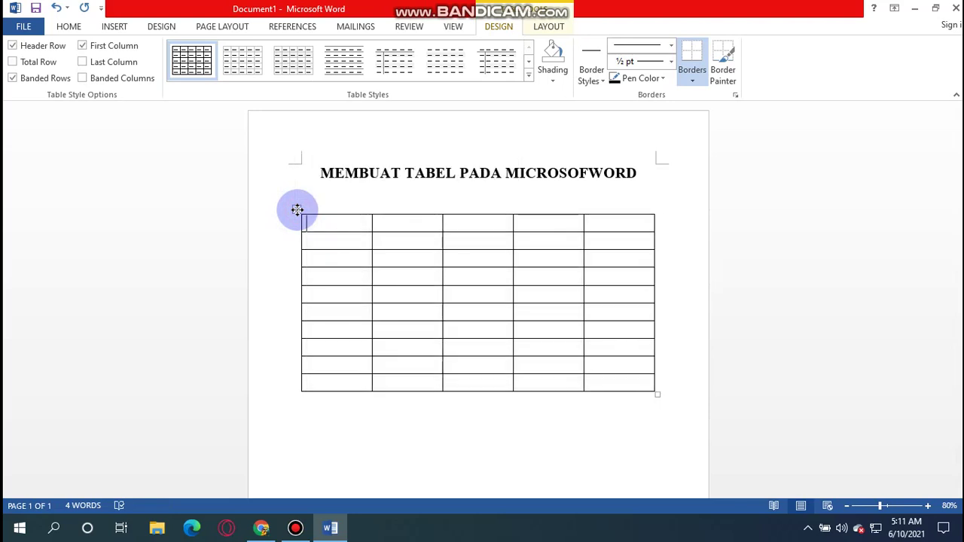
left_click(297, 210)
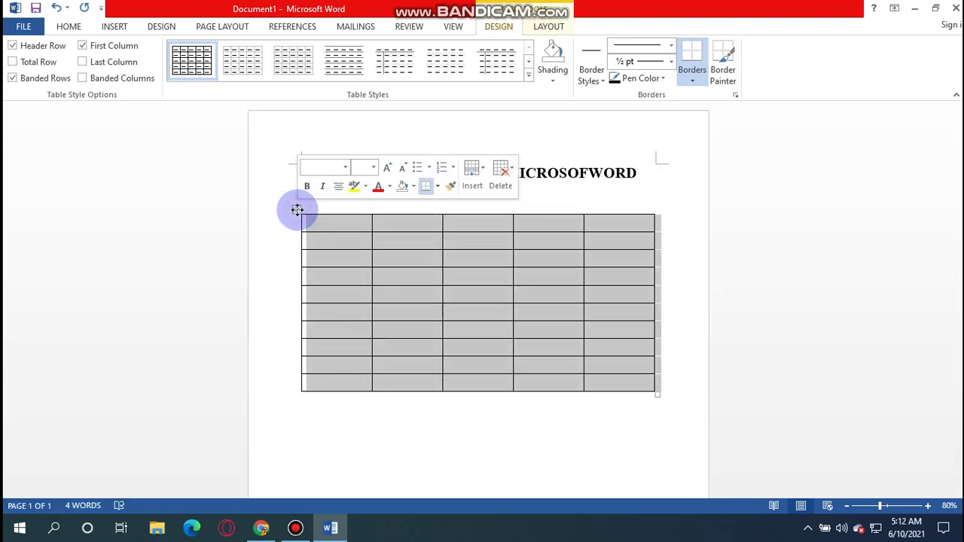
key("BackSpace")
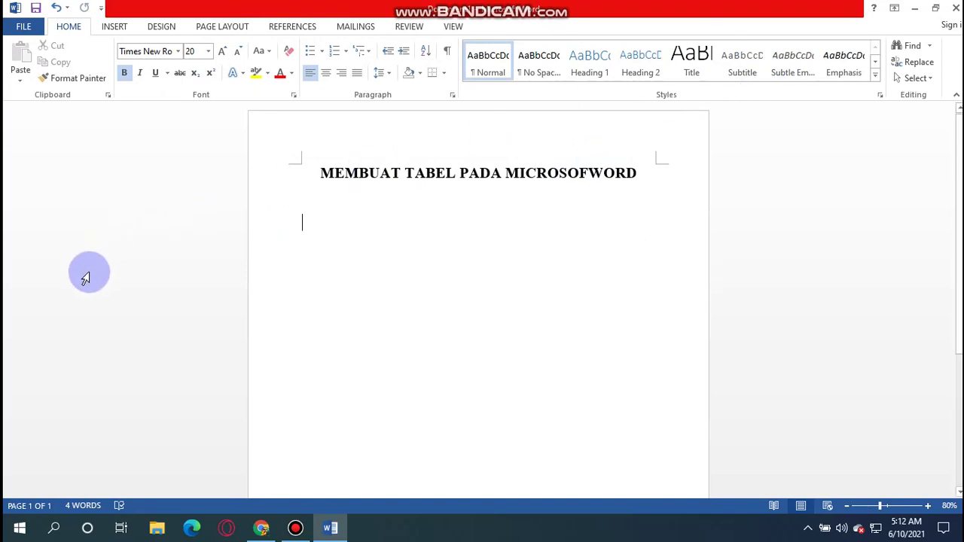
- Insert a 5-column, 3-row table beneath the title through Insert Table
left_click(115, 27)
left_click(95, 64)
left_click(125, 223)
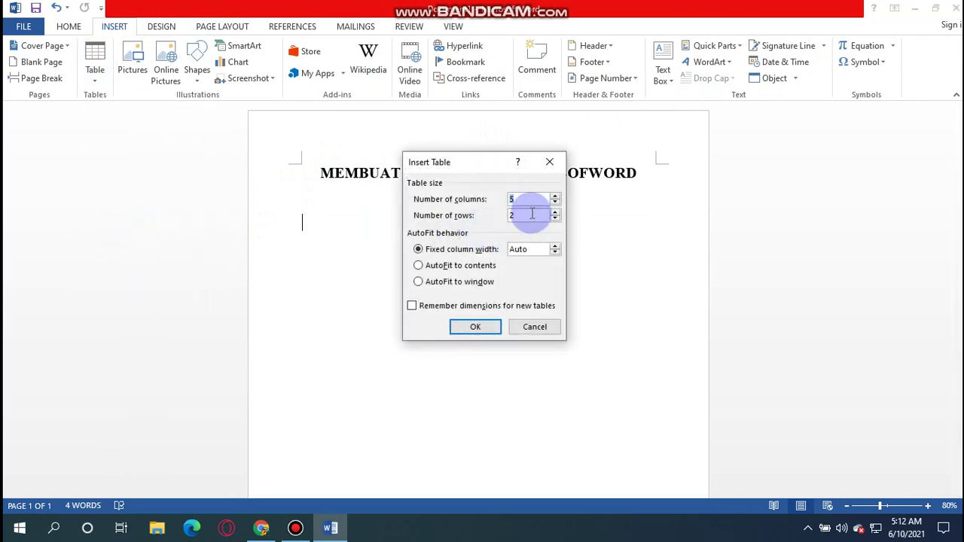
left_click_drag(525, 217, 495, 219)
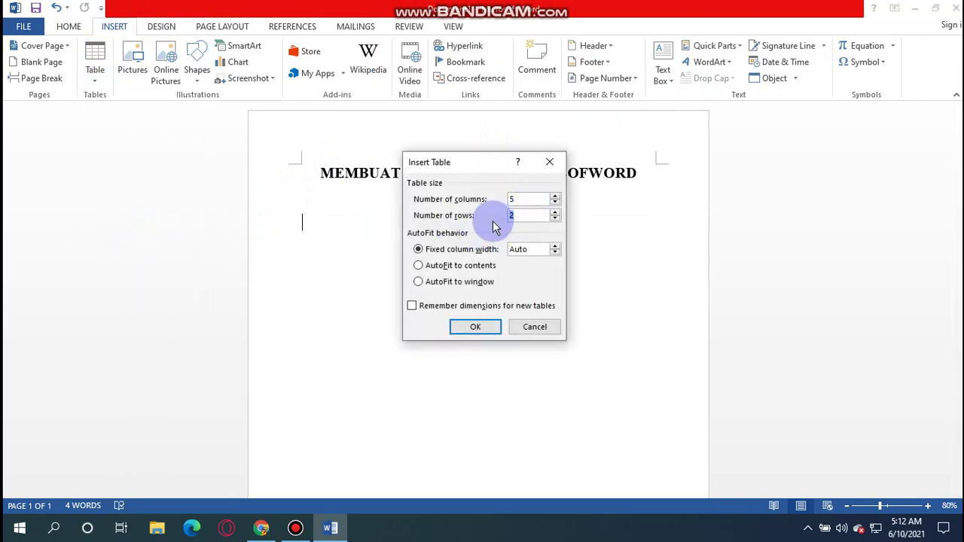
type("3")
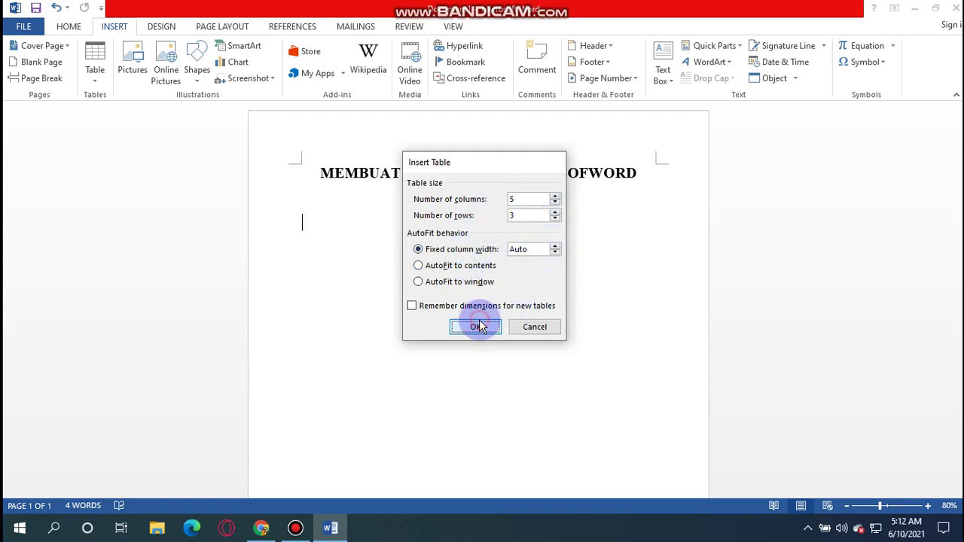
left_click(479, 326)
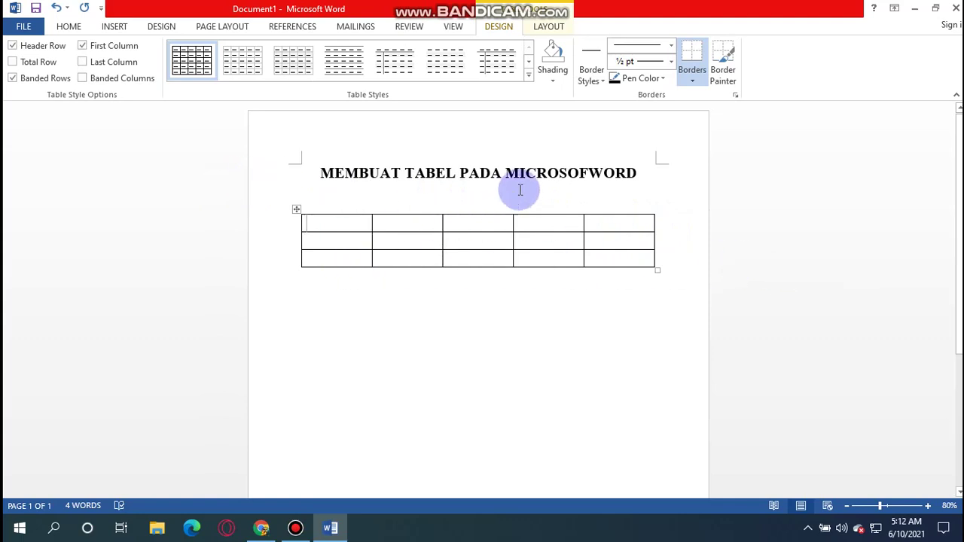
left_click(602, 359)
type("NO")
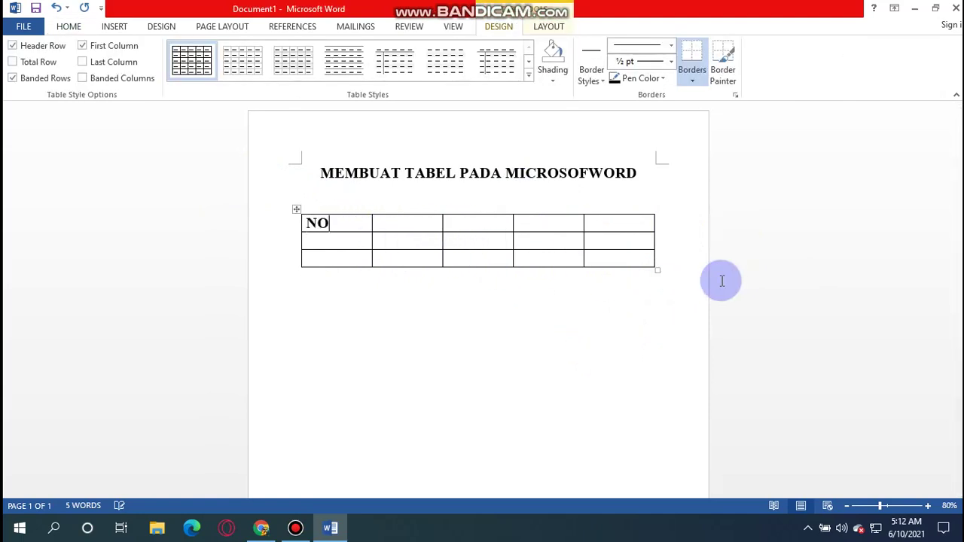
- Enter the NAMA, ALAMAT and NO HP column headings
left_click(399, 222)
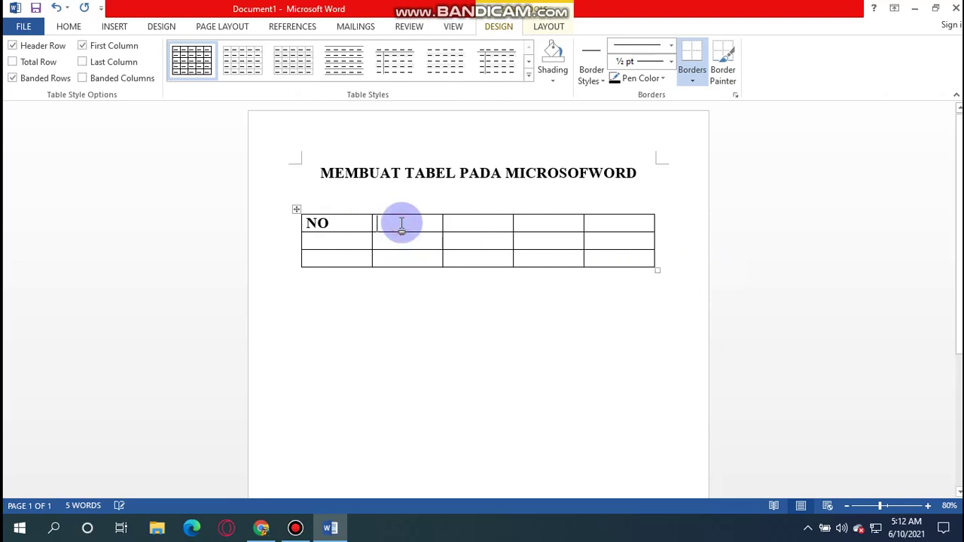
type("NAMA")
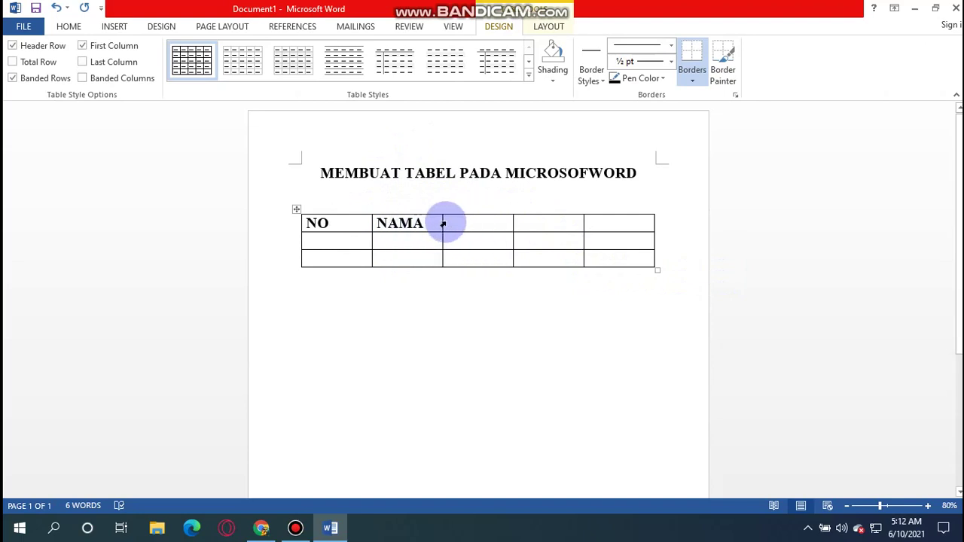
left_click(462, 223)
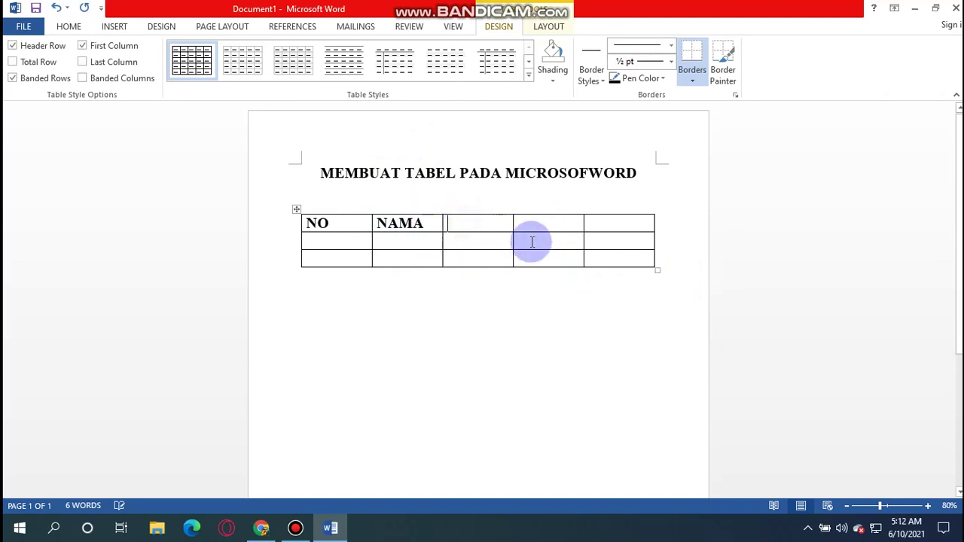
type("AL")
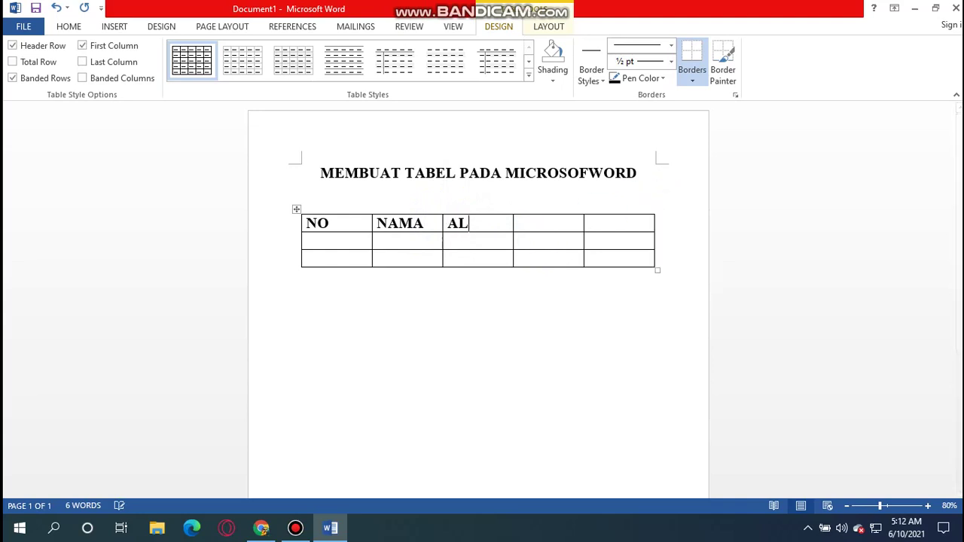
type("AMAT")
left_click(546, 221)
type("NO HP")
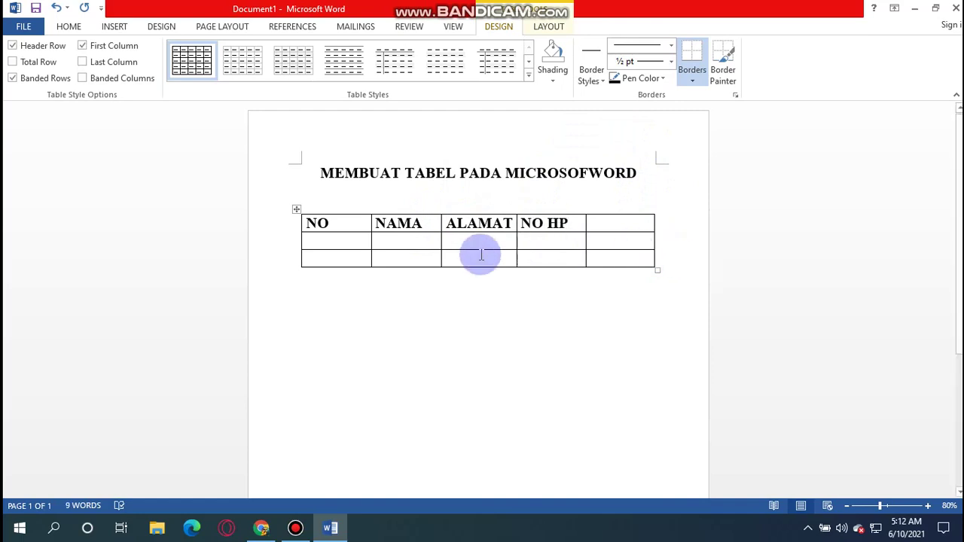
type("1")
- Number the data rows 1 and 2 in the NO column
left_click(334, 259)
type("2")
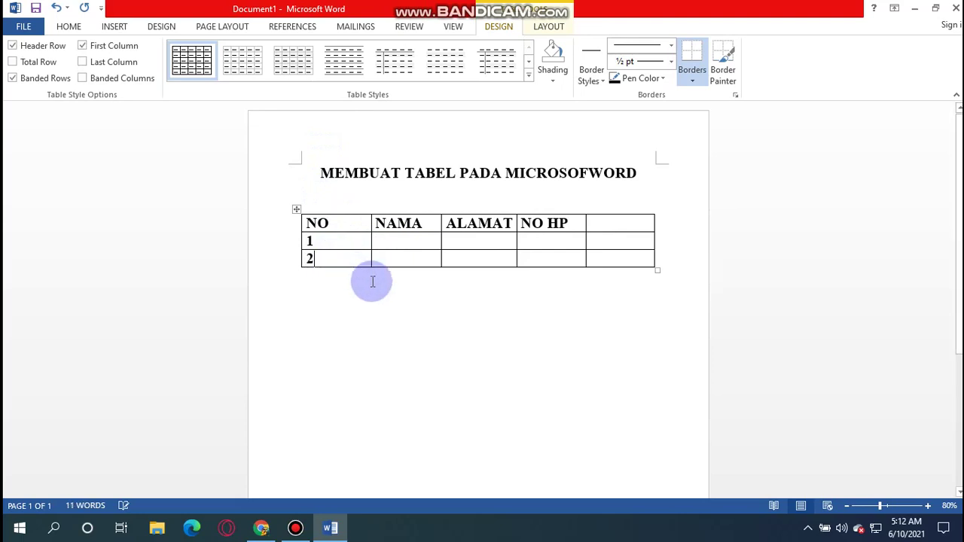
left_click(409, 291)
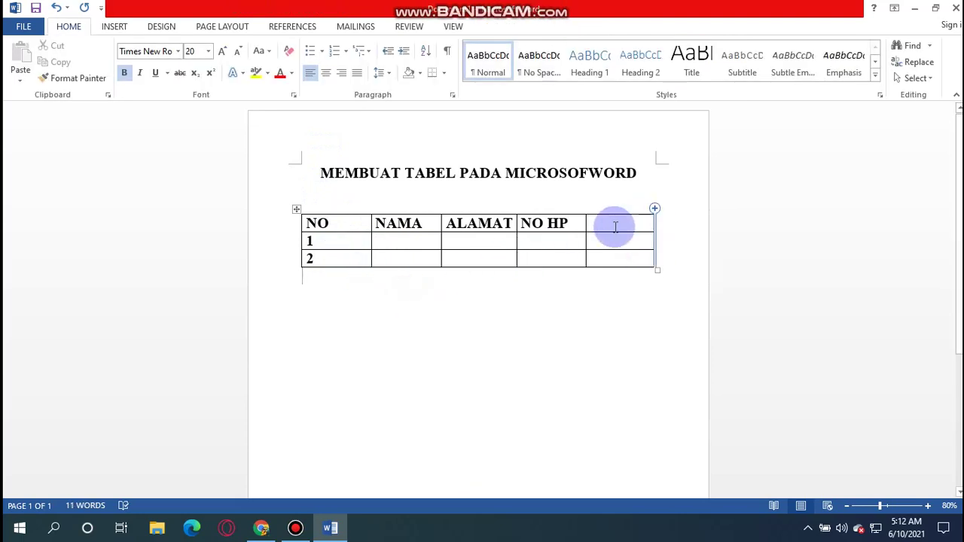
left_click(616, 219)
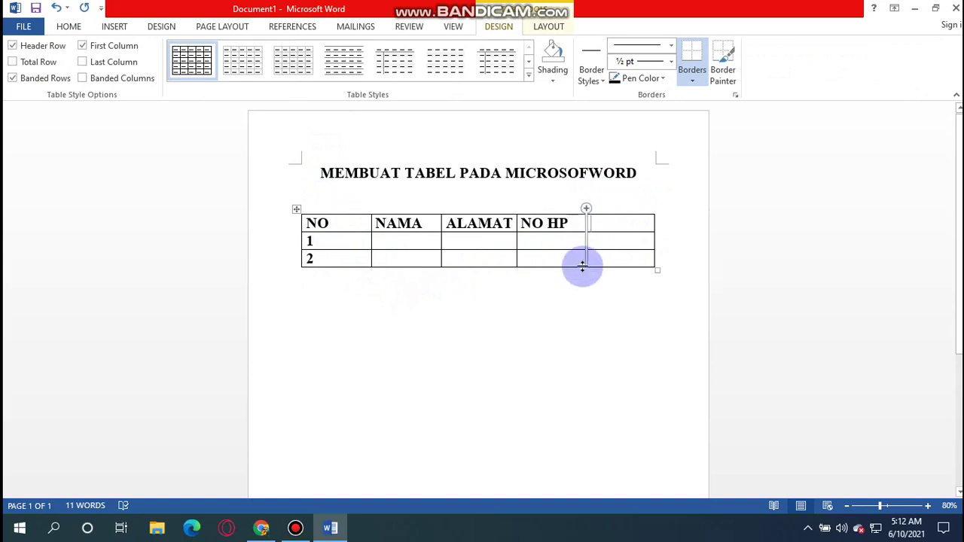
- Select the empty fifth column and delete it with Delete Columns
left_click_drag(581, 265, 593, 228)
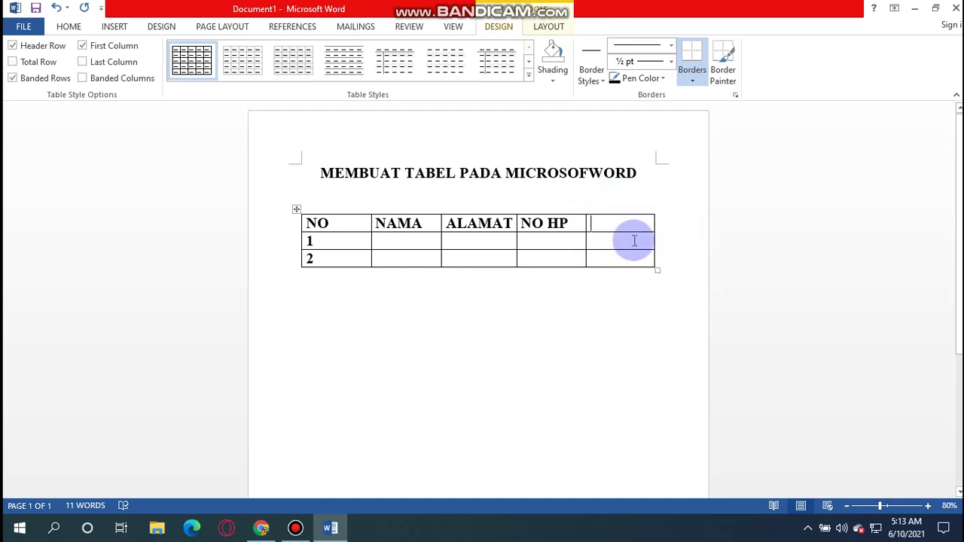
left_click_drag(618, 224, 636, 260)
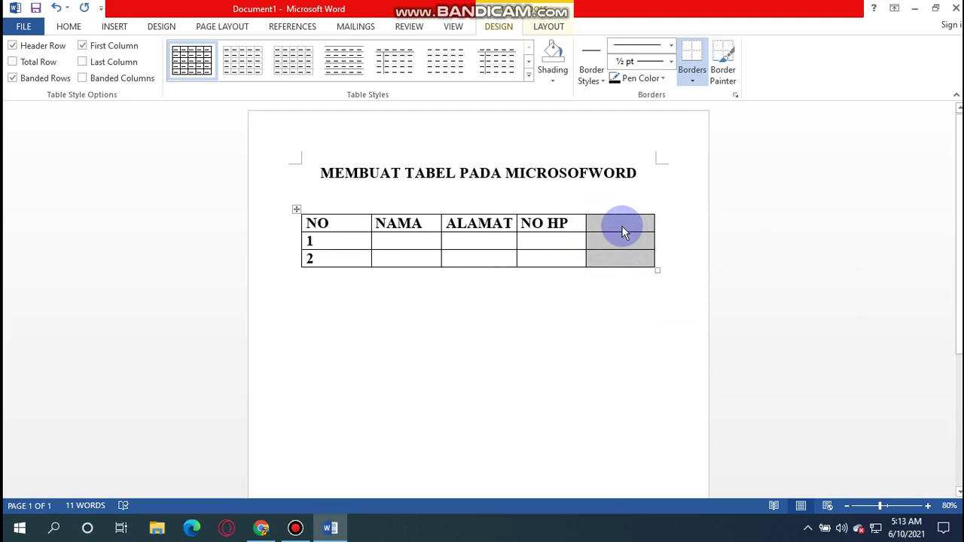
right_click(621, 226)
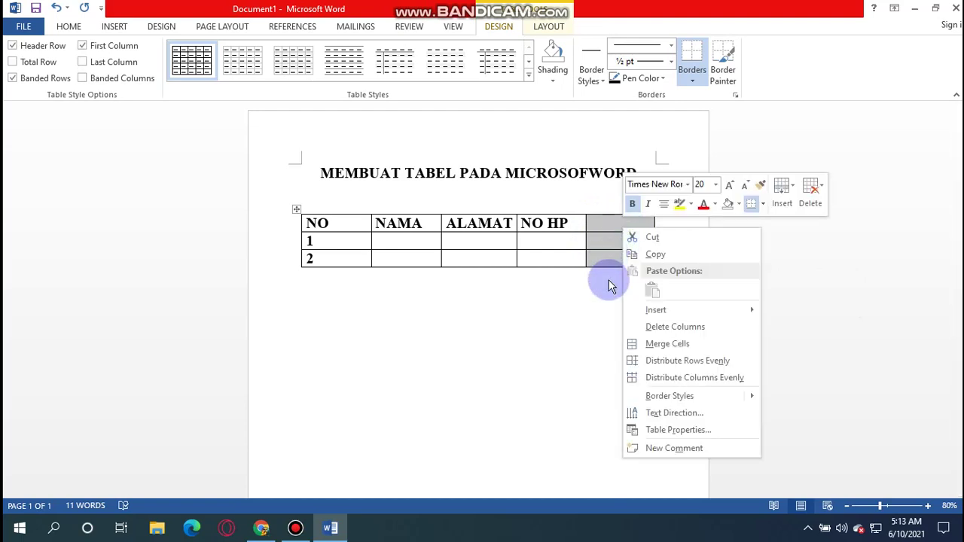
left_click(675, 327)
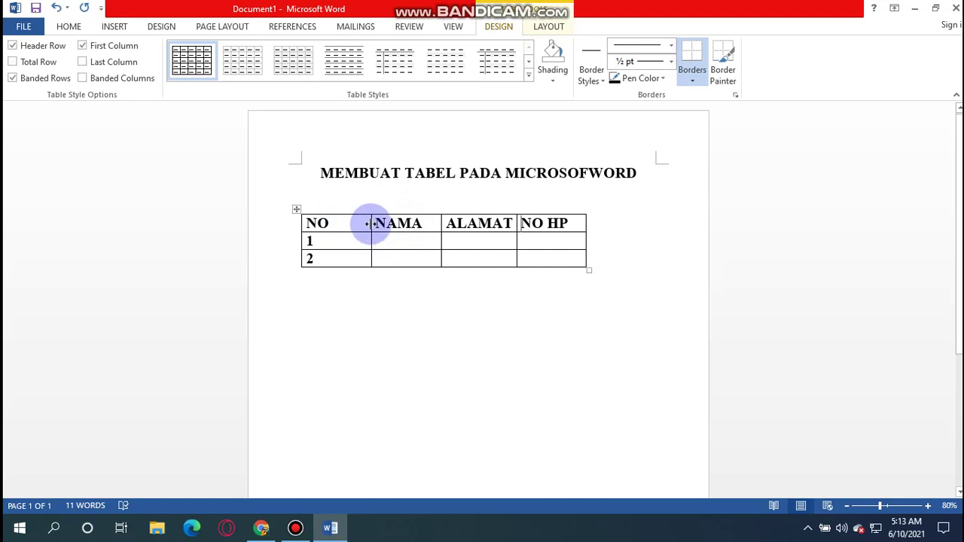
- Narrow the NO column and widen the NAMA, ALAMAT and NO HP columns
left_click_drag(370, 223, 370, 222)
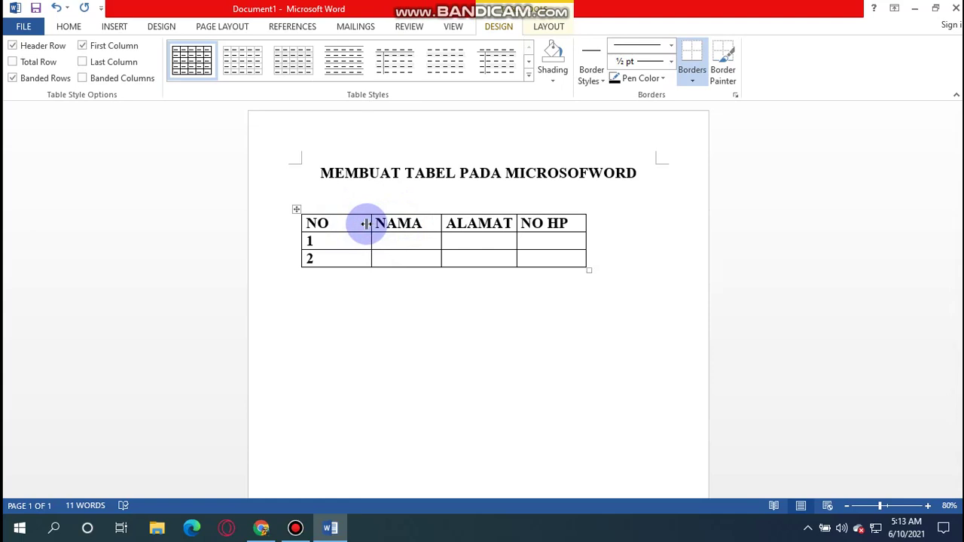
left_click_drag(366, 223, 334, 224)
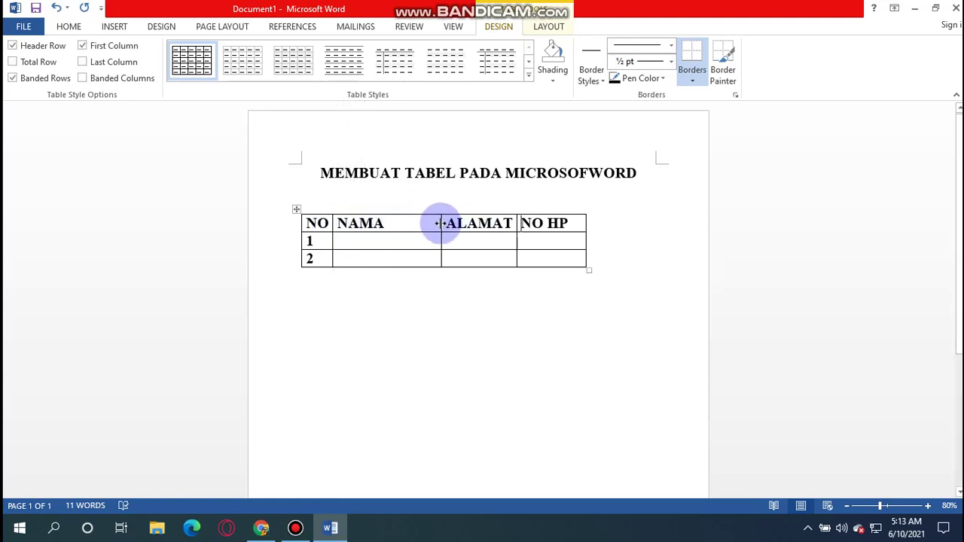
left_click_drag(441, 223, 457, 223)
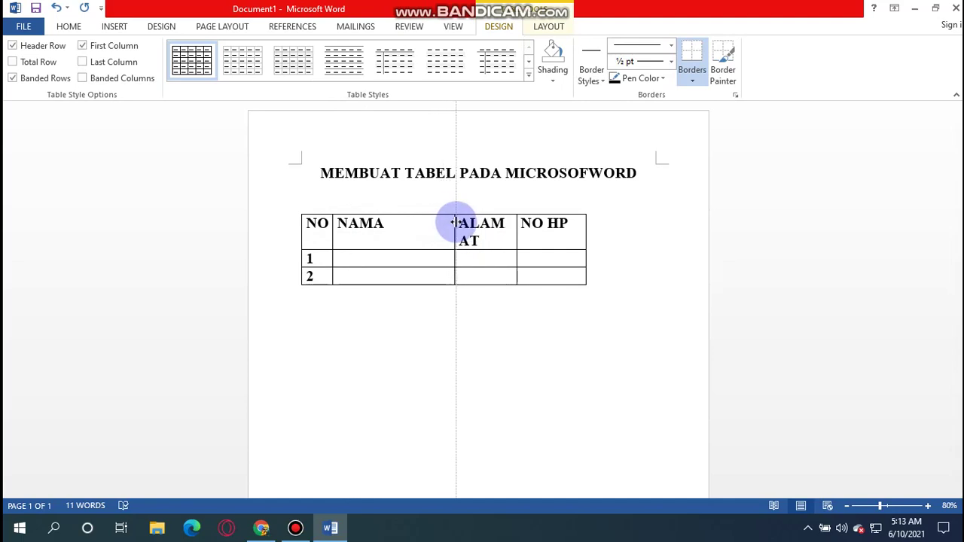
left_click_drag(517, 228, 651, 232)
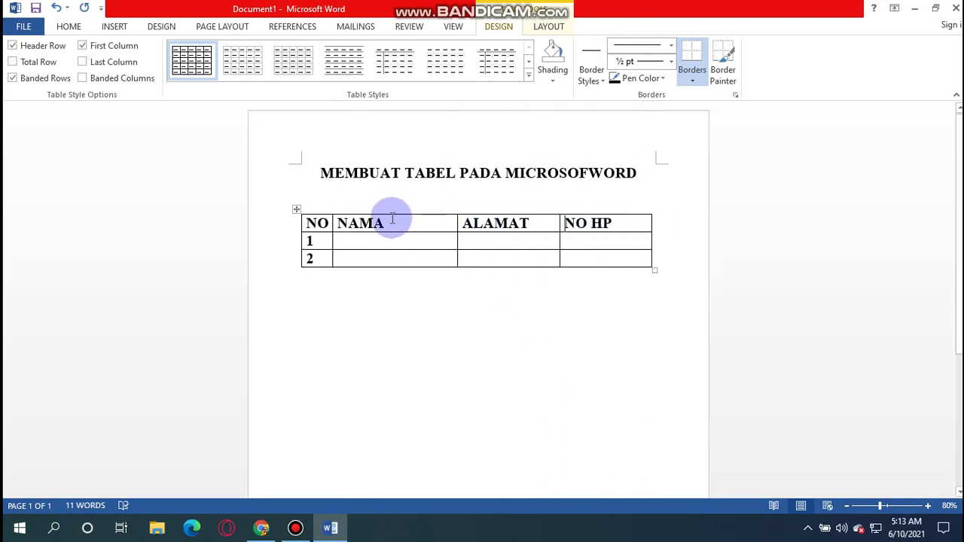
left_click(373, 241)
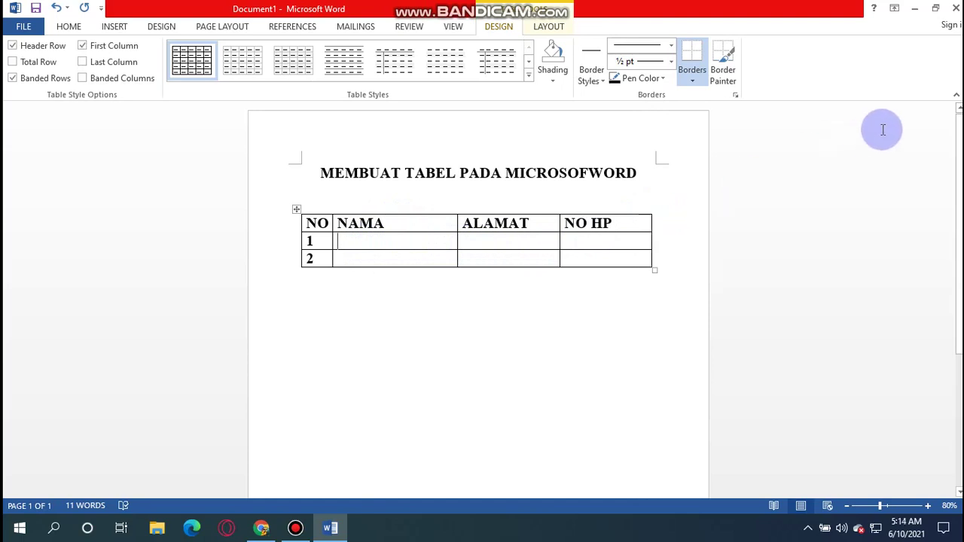
- Fill row 1 with a name, address and phone number, widening columns so each fits
type("ANDRE TAUL")
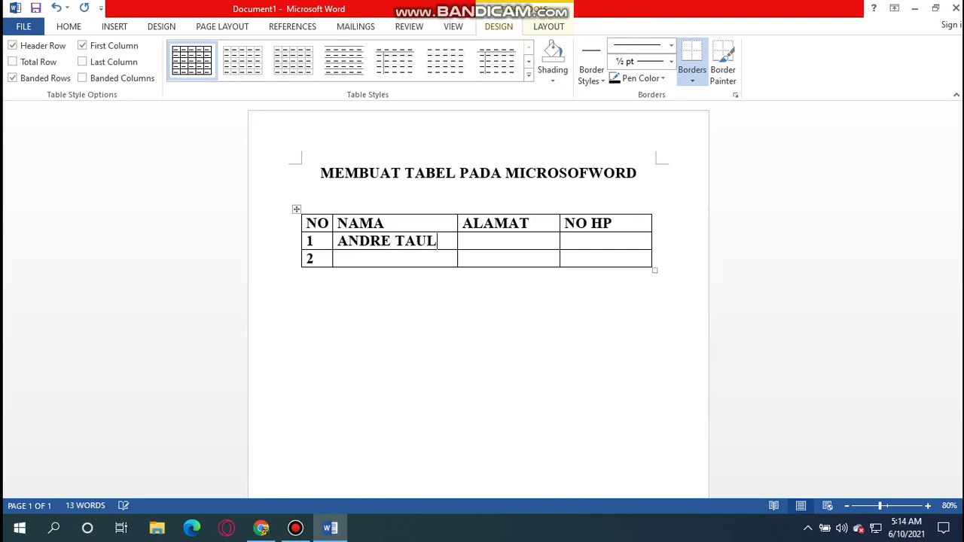
type("ANI")
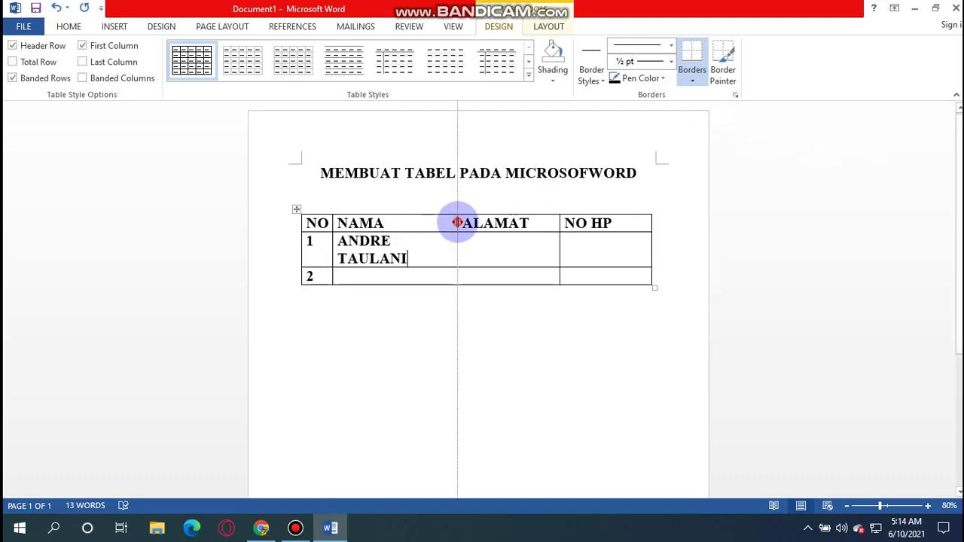
left_click_drag(457, 223, 472, 223)
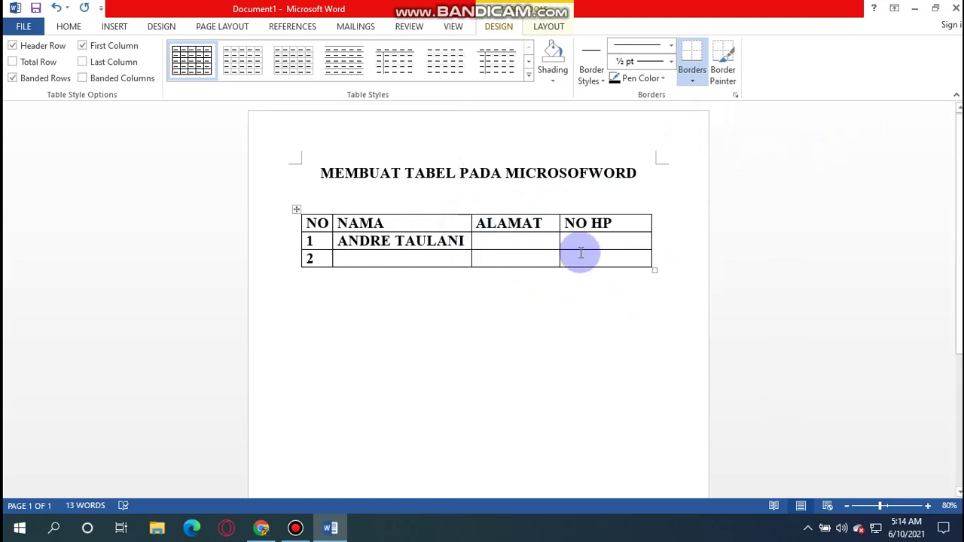
left_click(527, 234)
type("JAKA")
left_click(597, 241)
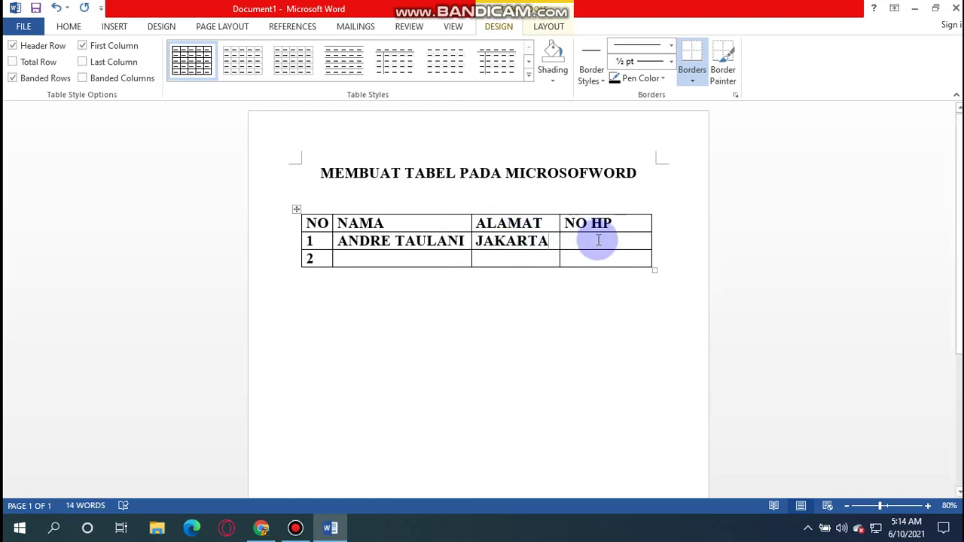
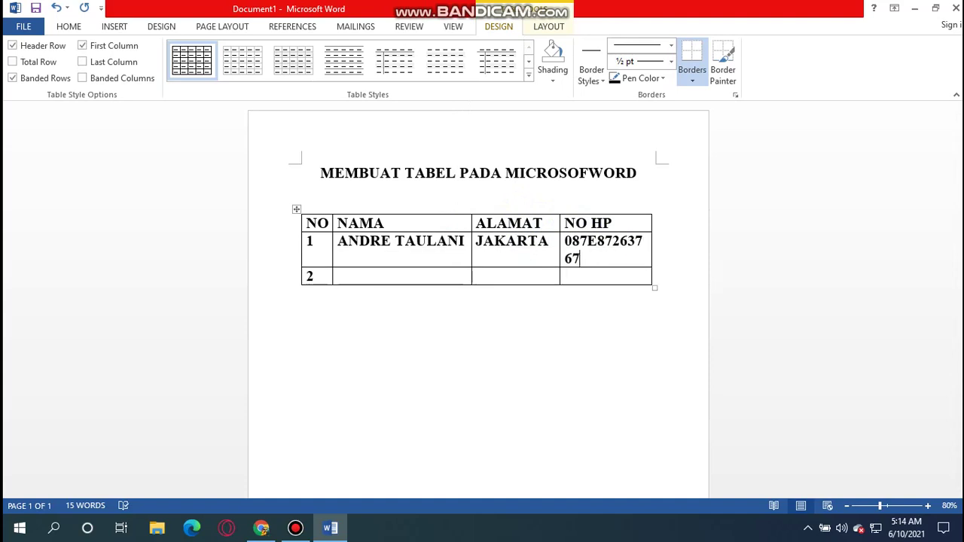
left_click_drag(652, 225, 660, 224)
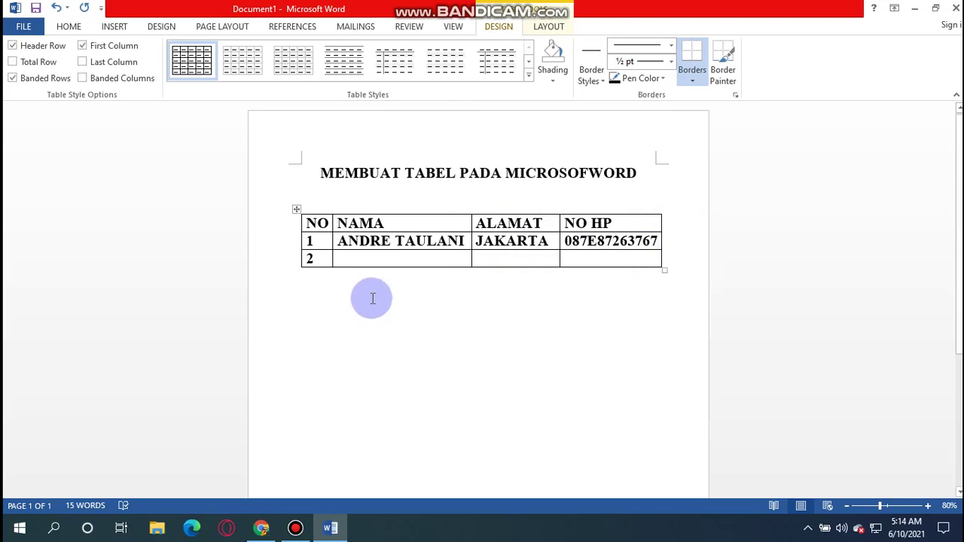
left_click(322, 241)
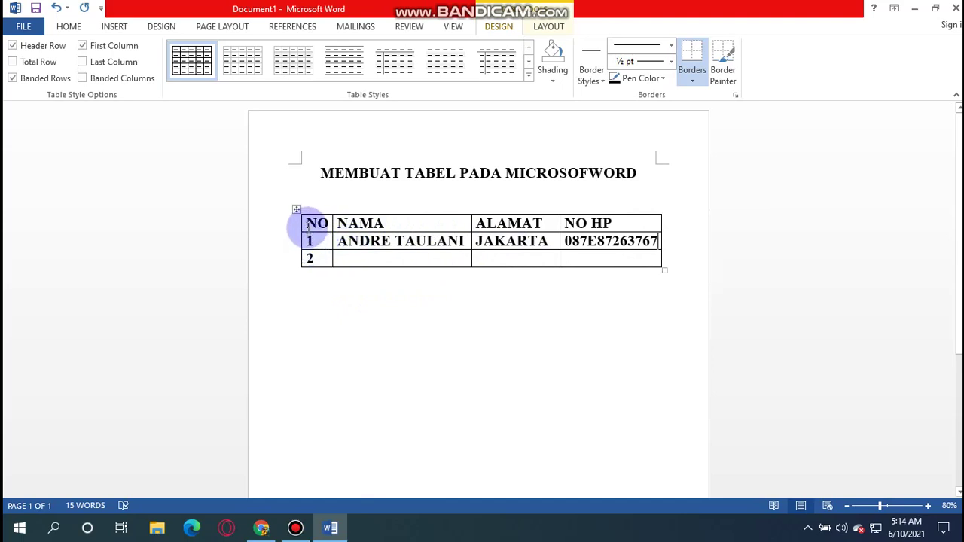
- Set the two data rows to 14-point non-bold text, leaving the header bold
mouse_move(307, 224)
left_mouse_down()
mouse_move(308, 241)
mouse_move(338, 243)
left_mouse_up()
left_click(331, 164)
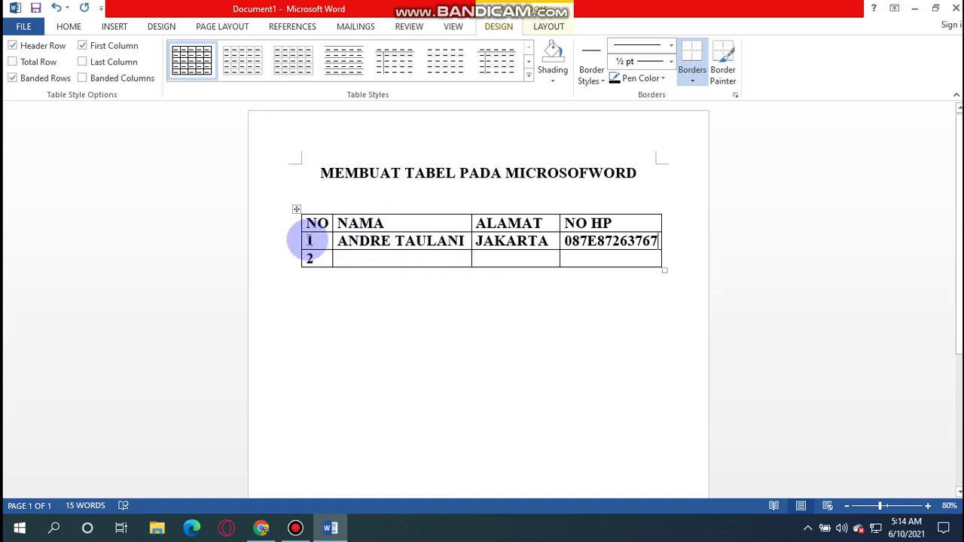
left_click_drag(308, 241, 631, 262)
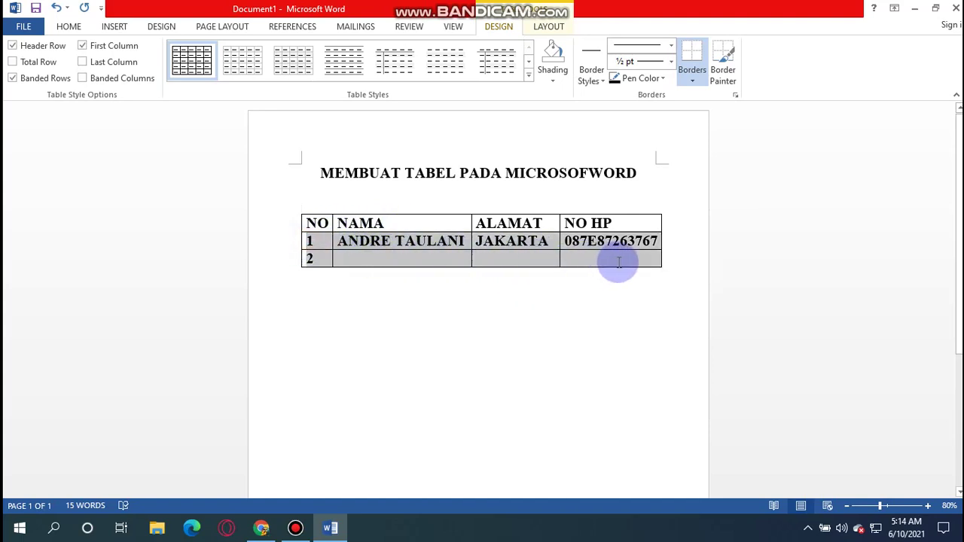
left_click(69, 26)
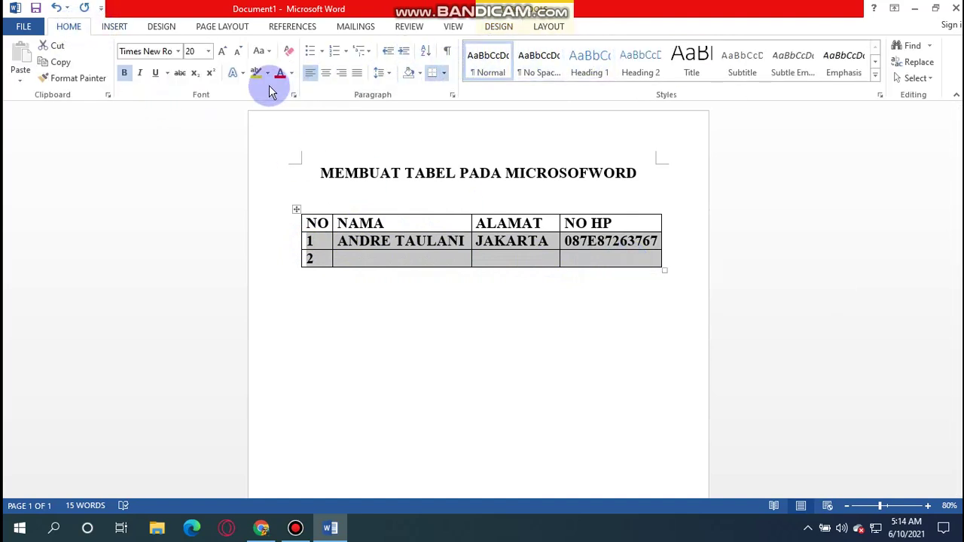
left_click(209, 51)
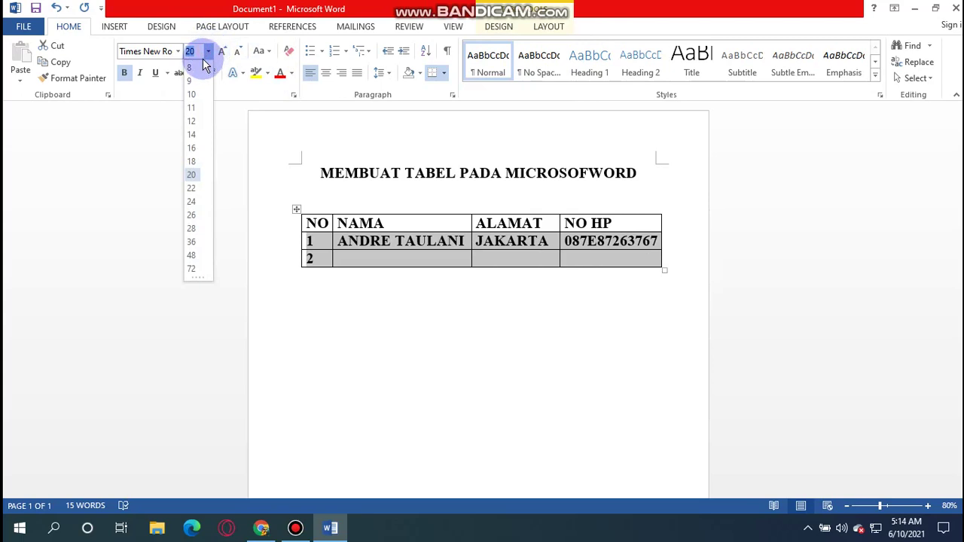
left_click(193, 136)
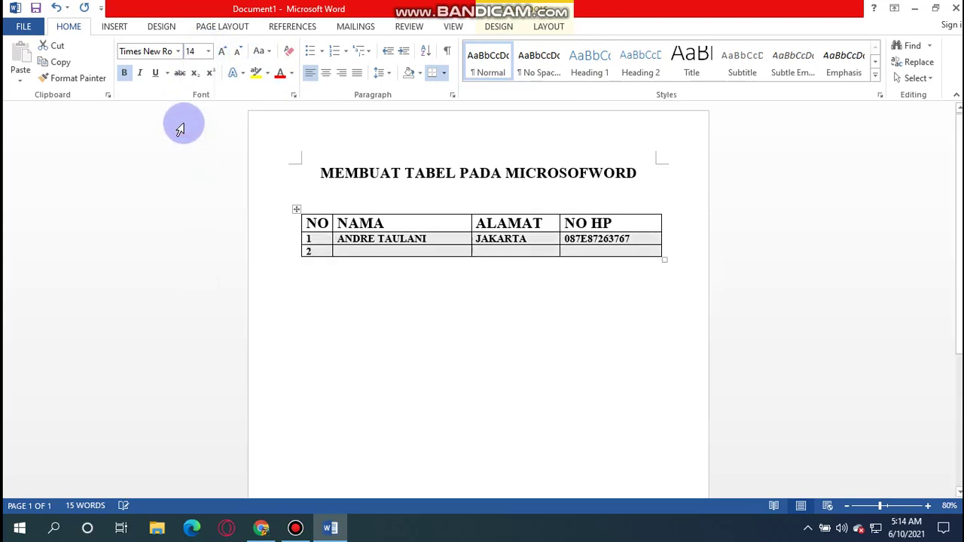
left_click(126, 73)
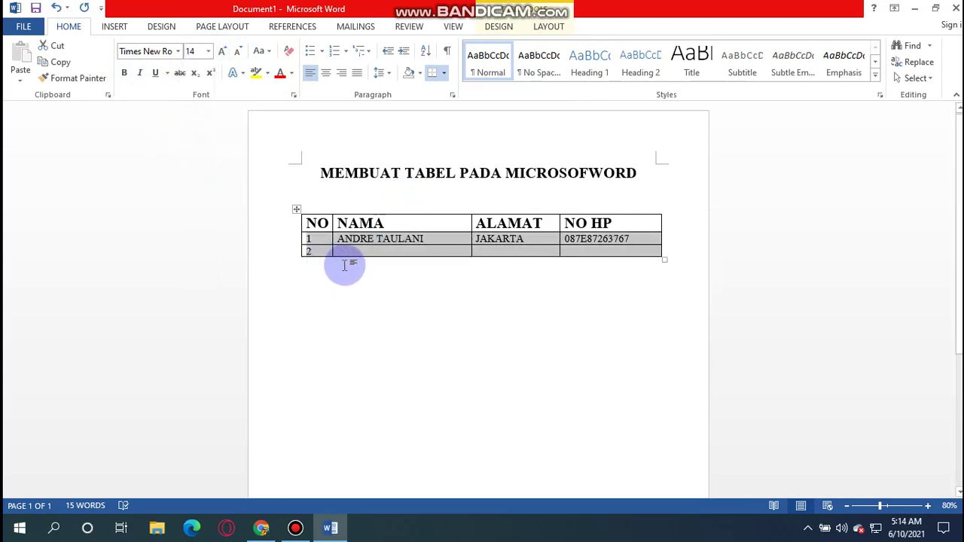
left_click(390, 268)
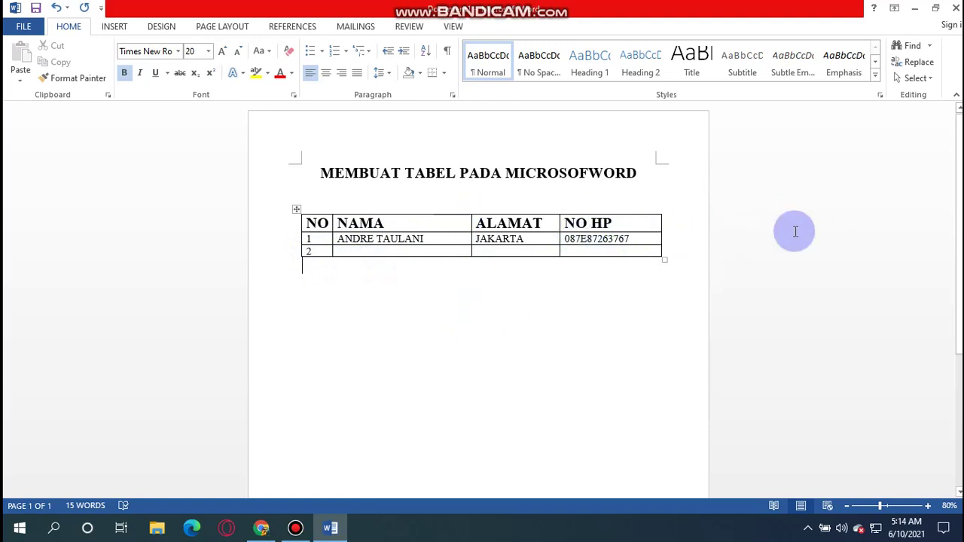
- Add a line below the first table and insert a 3-by-5 table there
key("Return")
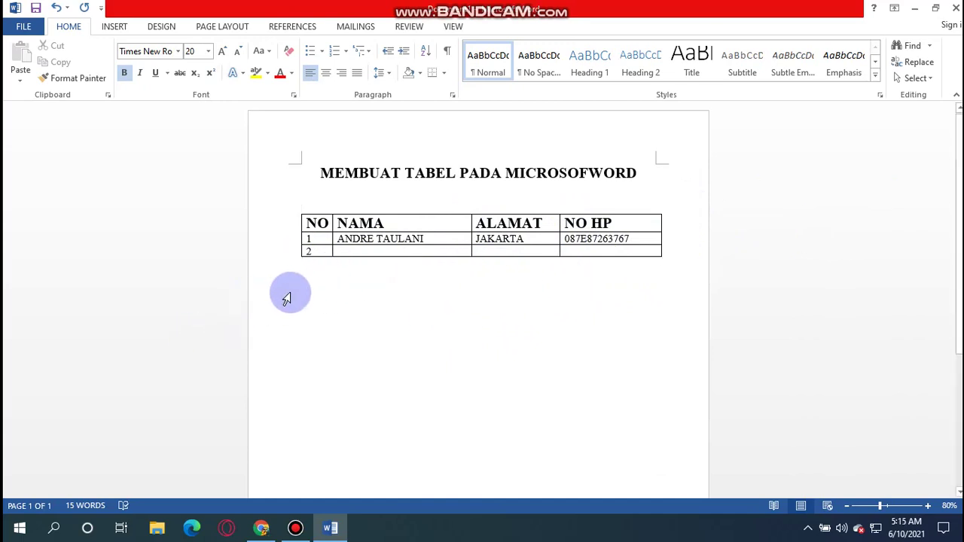
left_click(113, 26)
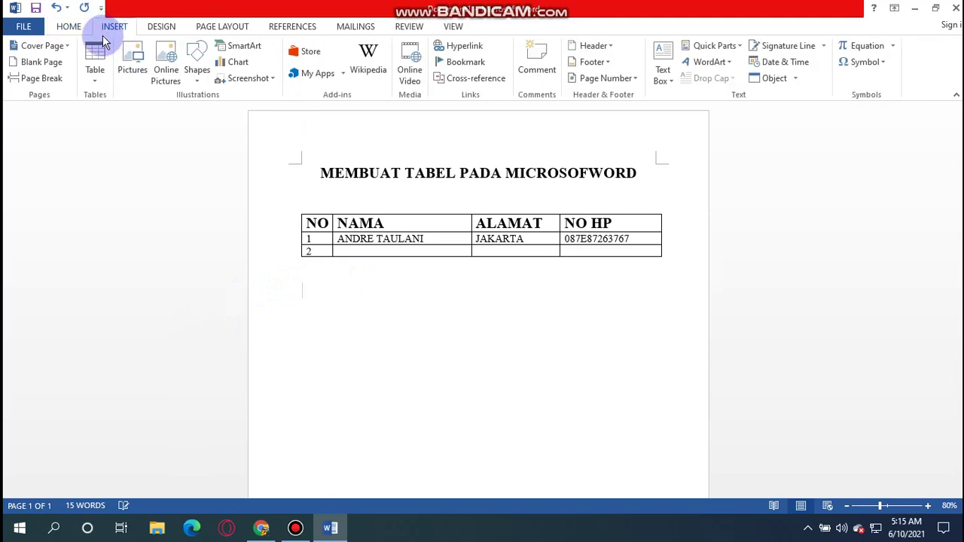
left_click(101, 56)
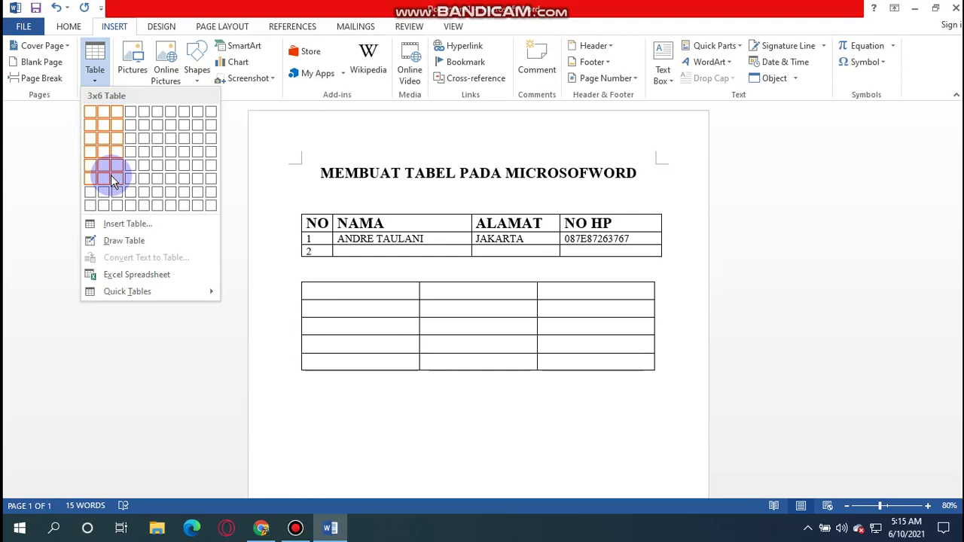
left_click(114, 170)
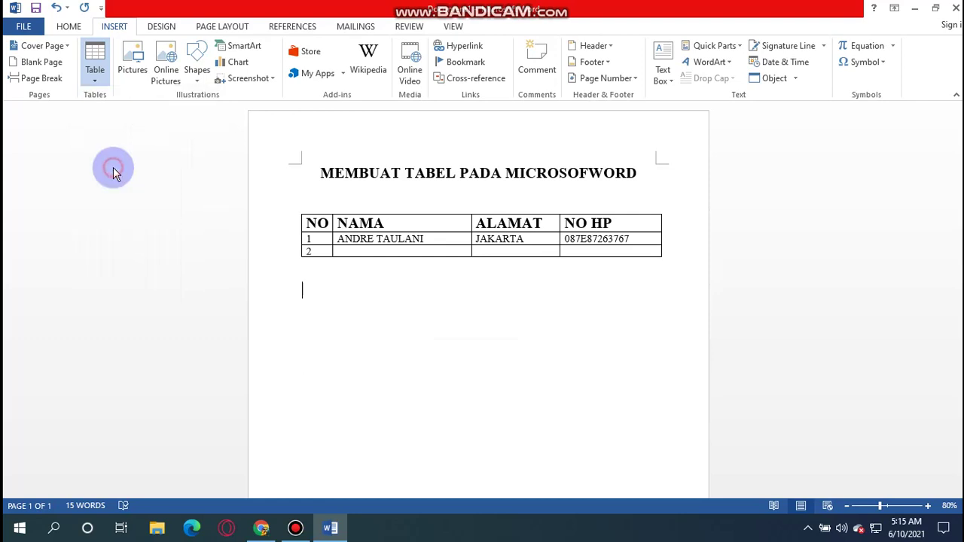
left_click(477, 326)
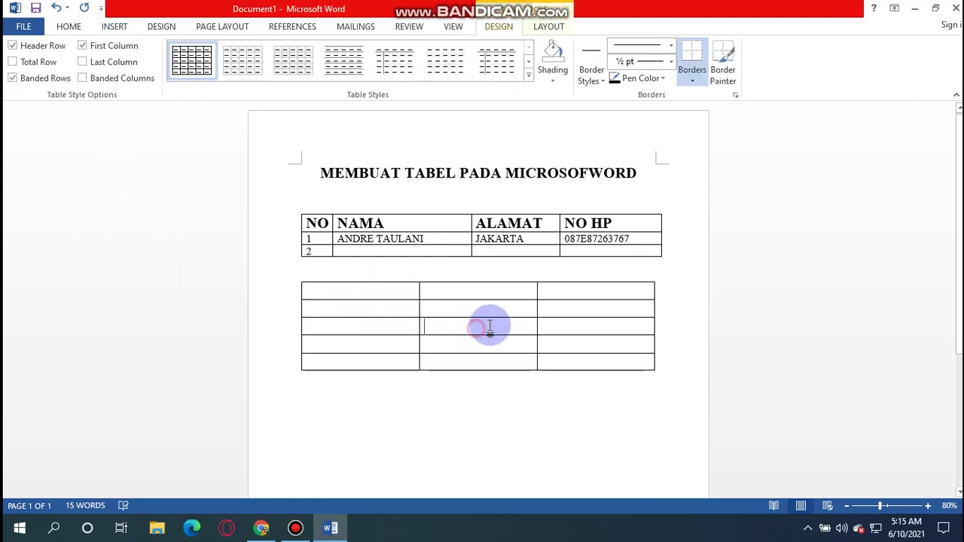
- Centre-align the first table's header row: NO, NAMA, ALAMAT and NO HP
left_click(386, 229)
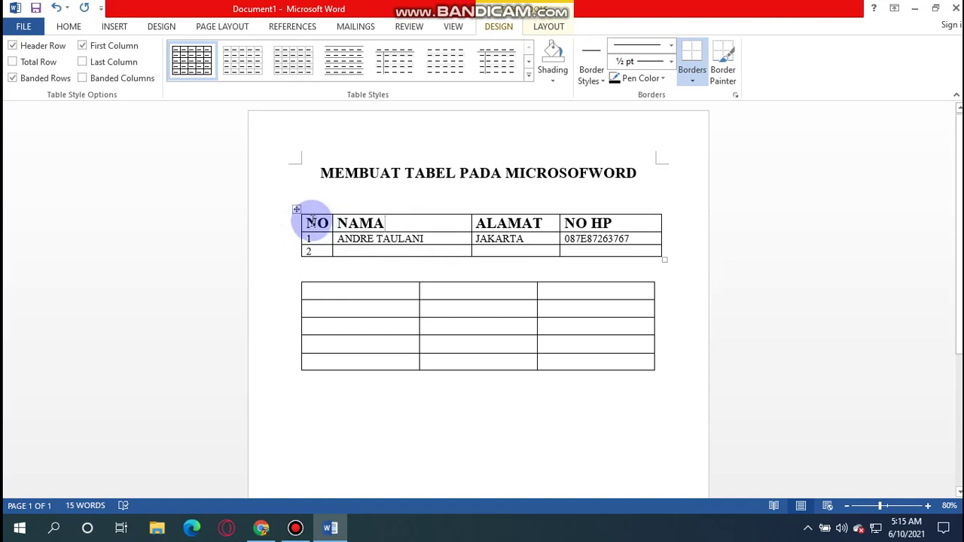
left_click_drag(309, 223, 615, 223)
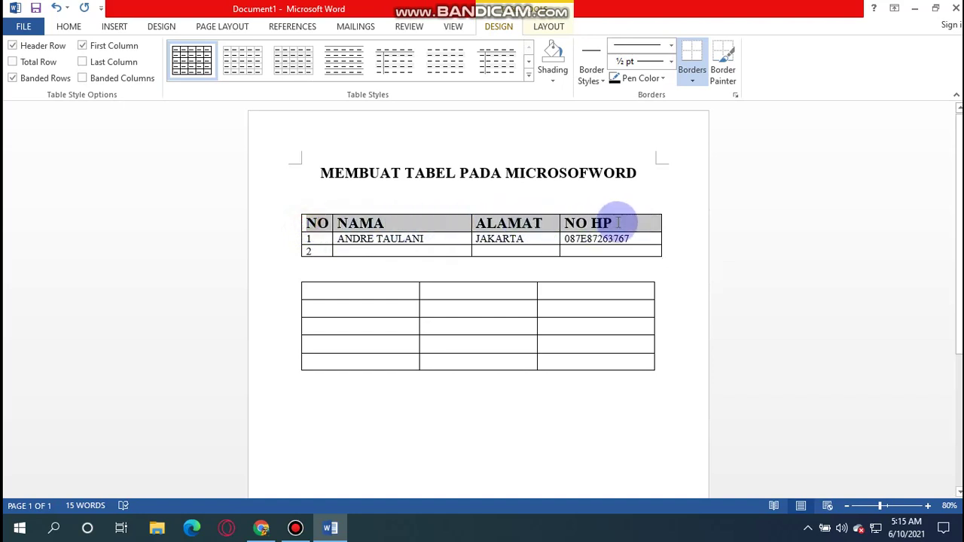
left_click(68, 26)
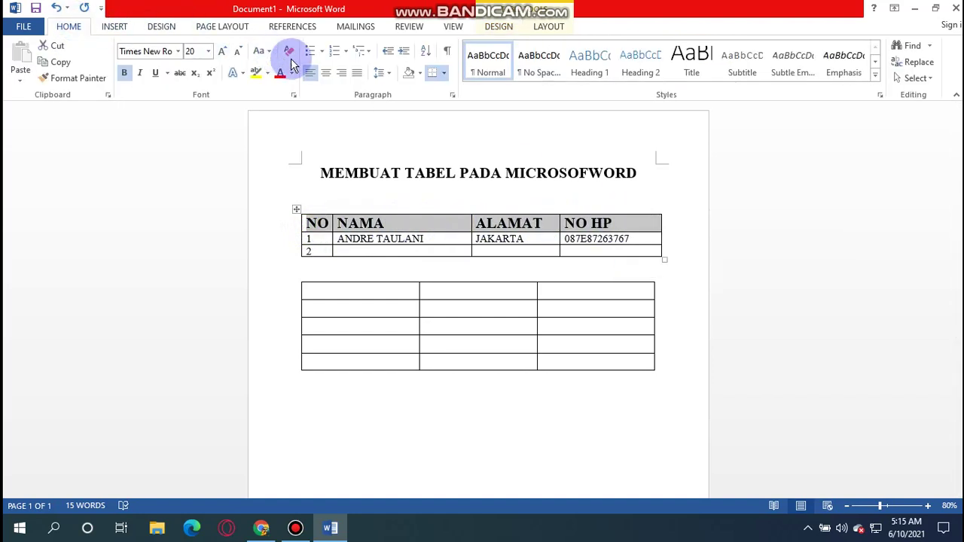
left_click(330, 74)
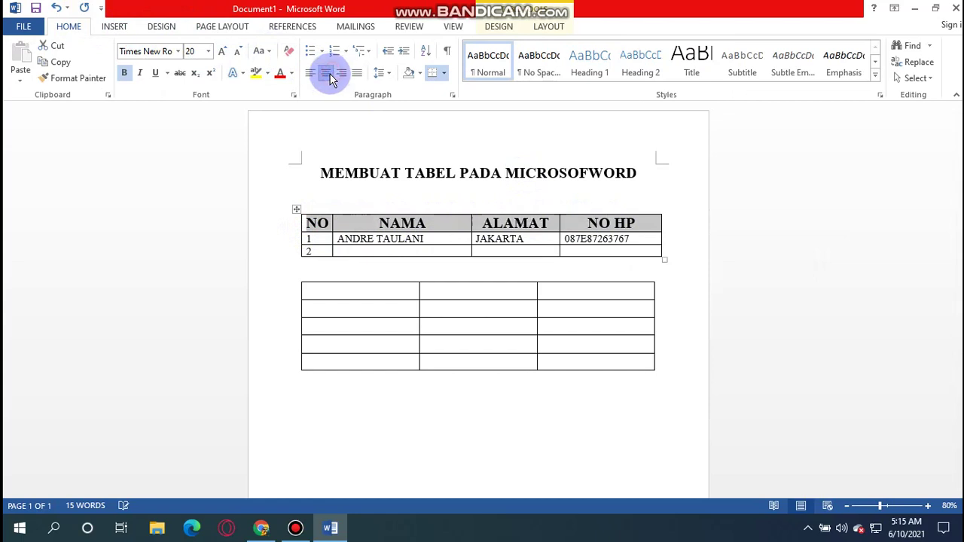
- Select the first table's header row again, from NO to NO HP
left_click(610, 267)
left_click(349, 292)
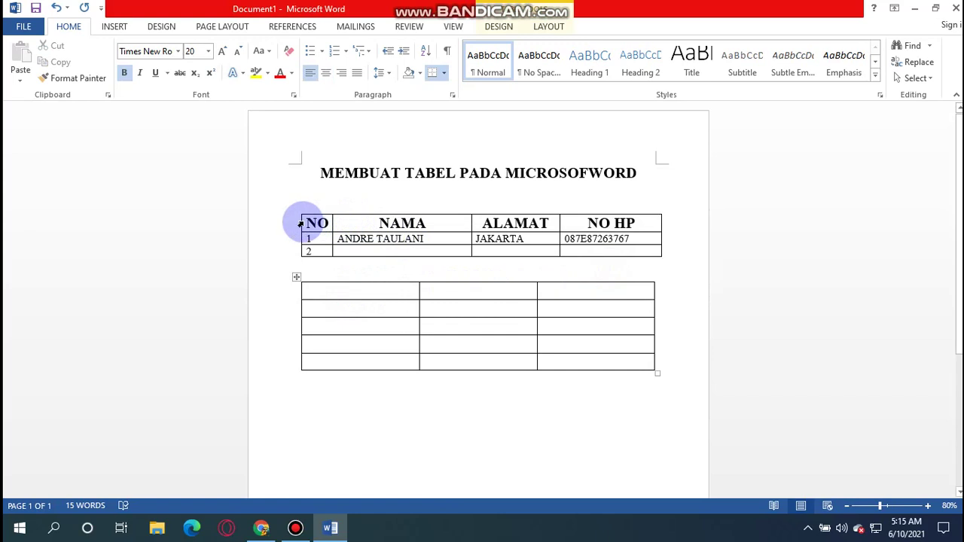
left_click_drag(308, 220, 618, 216)
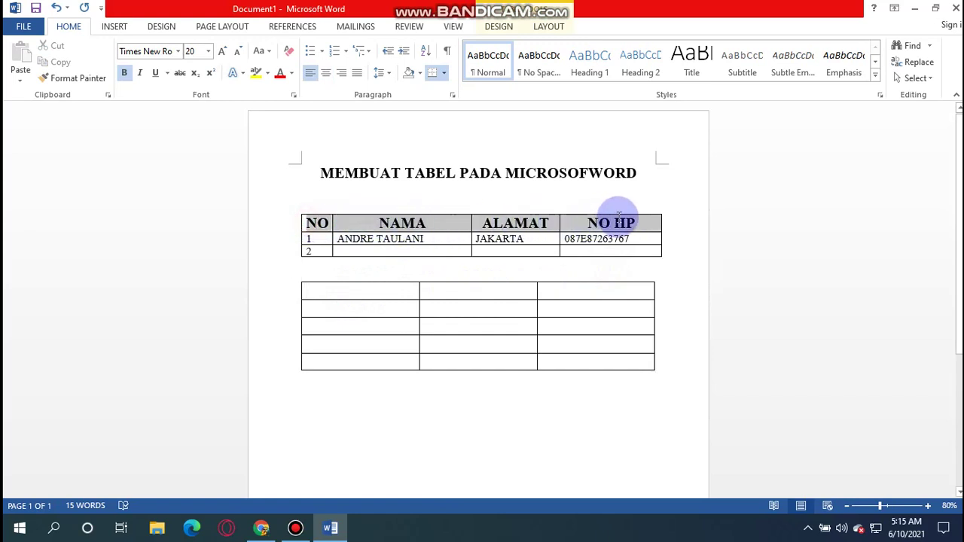
- Copy the first table's header row and paste it into the second table's first row
right_click(586, 216)
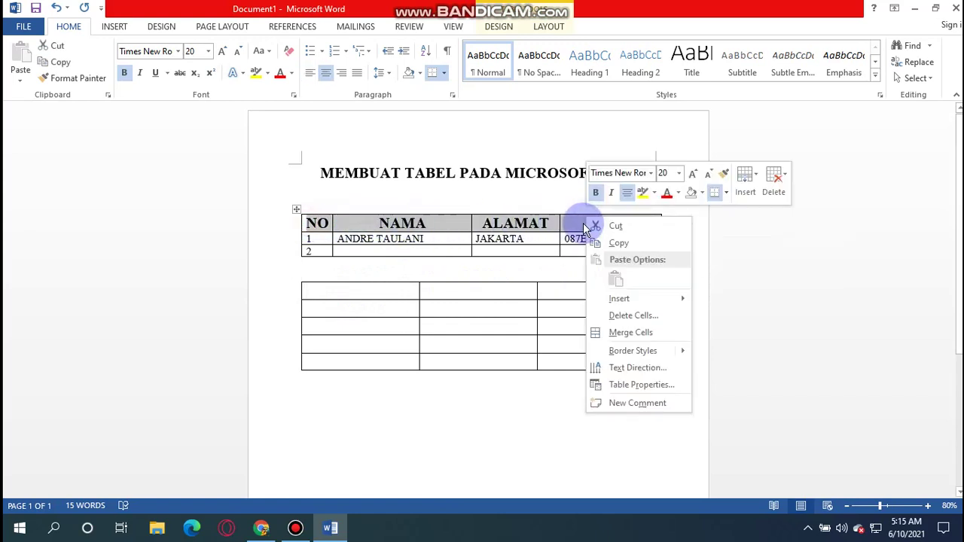
left_click(617, 244)
left_click(351, 288)
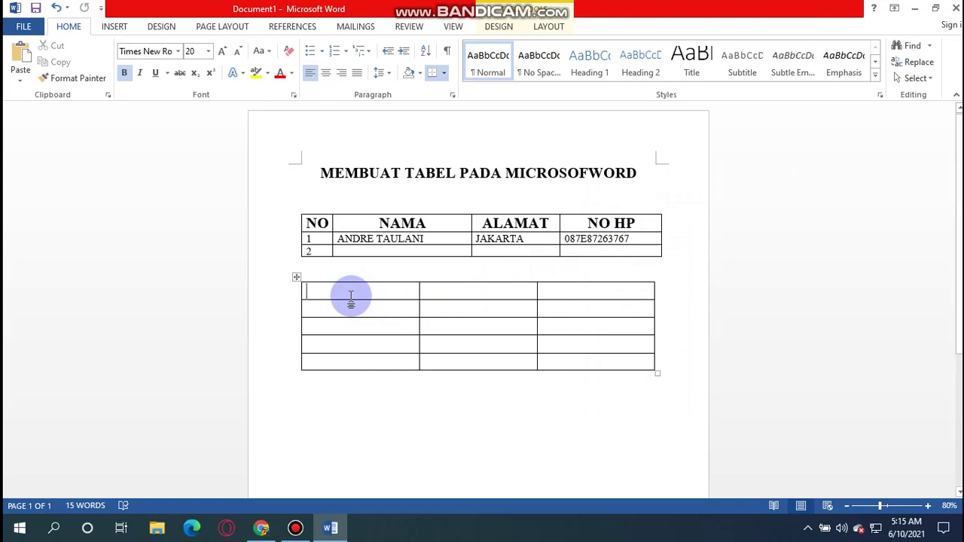
key("ctrl+v")
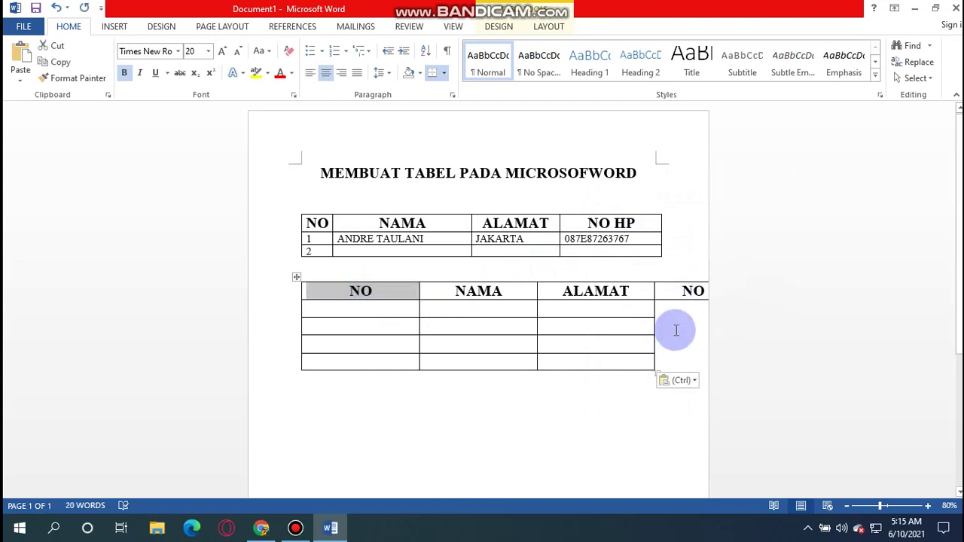
- Delete the overhanging fourth header cell so the second table's header reads NO, NAMA, ALAMAT
left_click(682, 291)
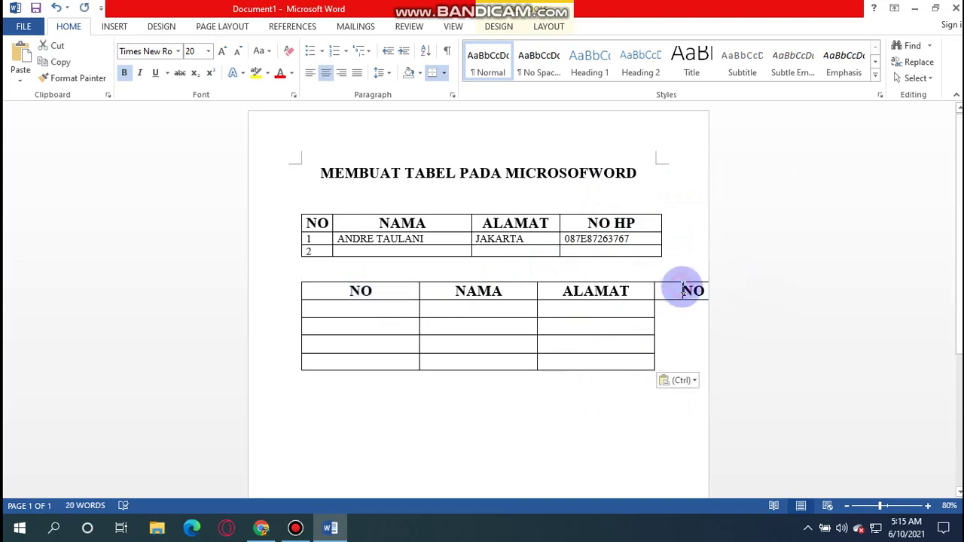
left_click_drag(682, 290, 700, 292)
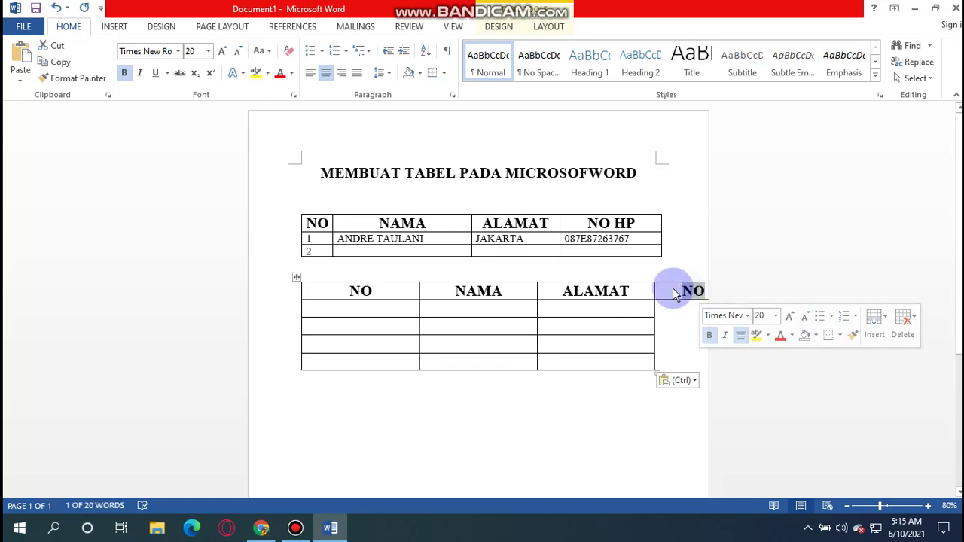
right_click(680, 289)
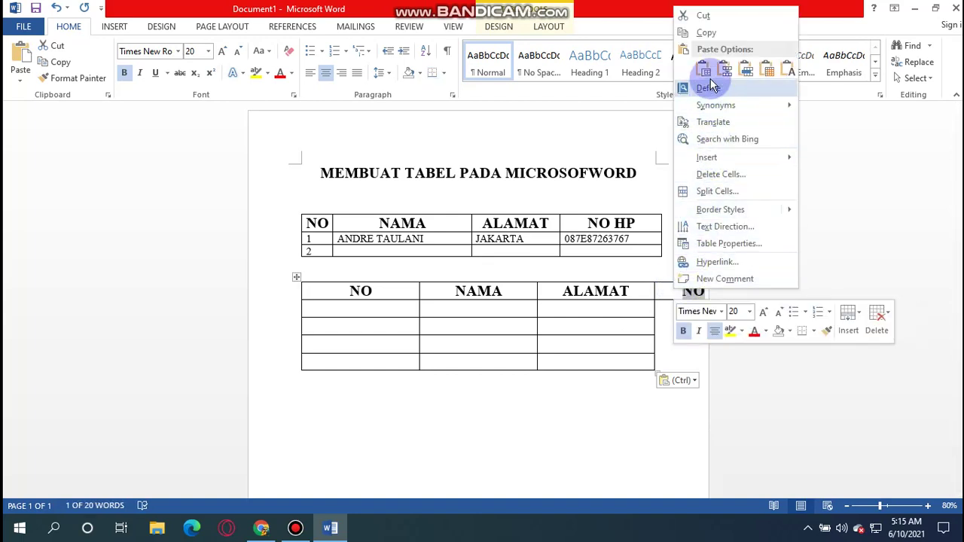
left_click(725, 174)
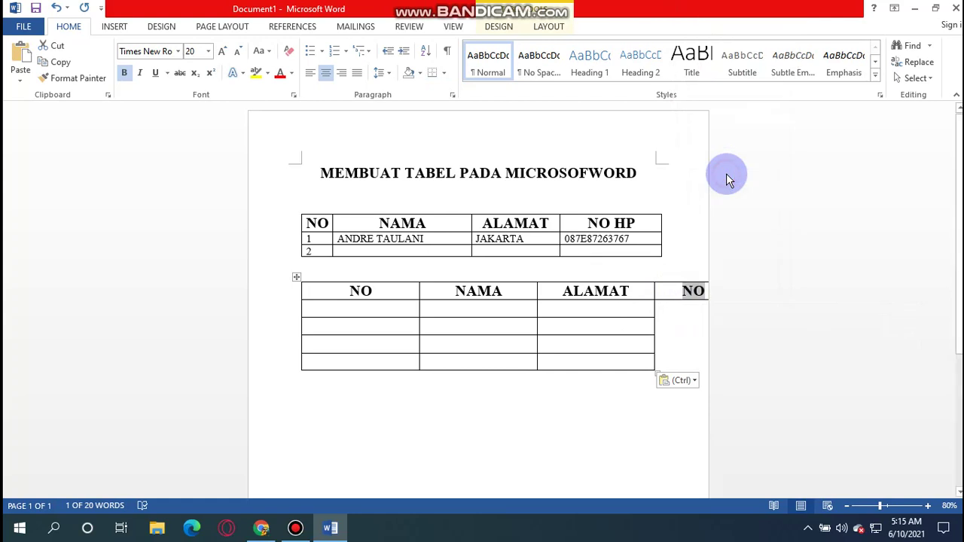
left_click(454, 286)
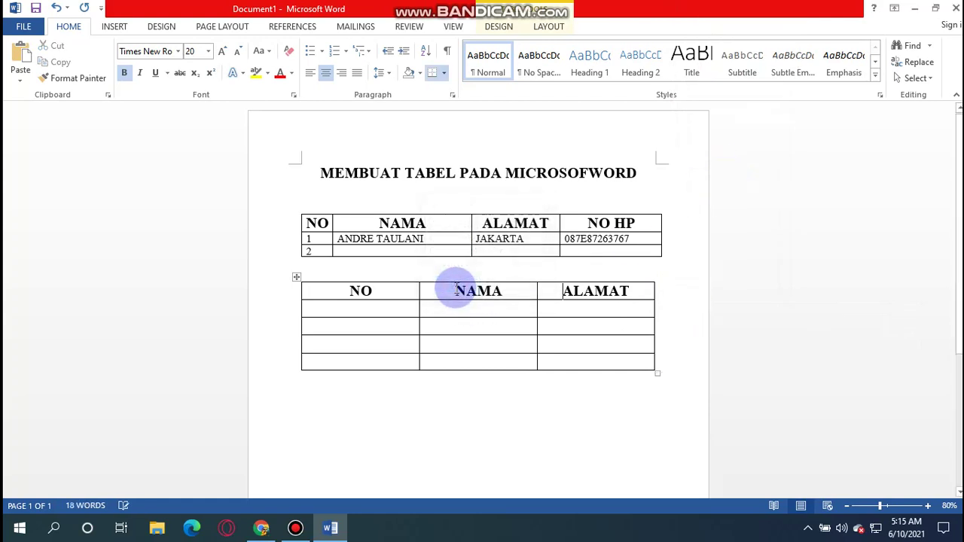
left_click(673, 302)
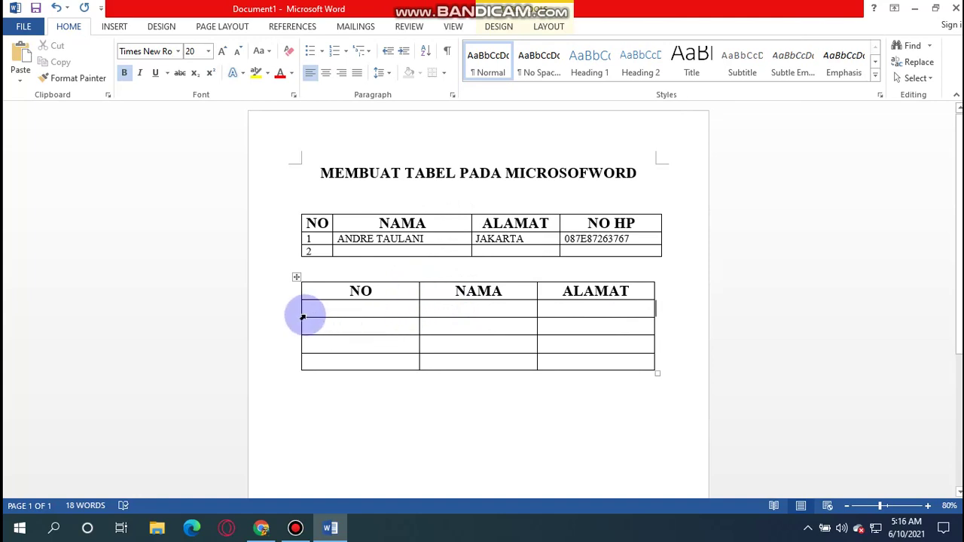
- Drag the second table's NO/NAMA column border left to narrow NO and widen NAMA
left_click_drag(309, 317, 309, 317)
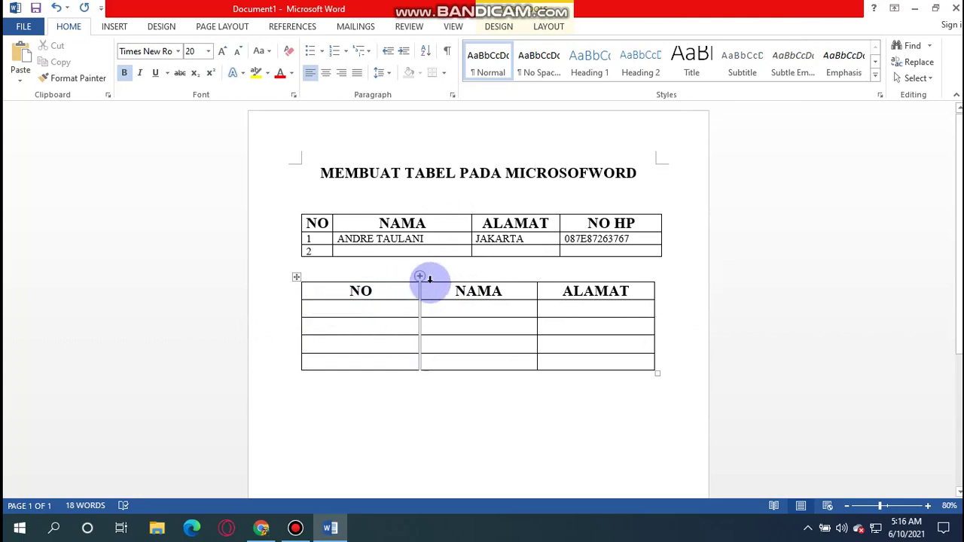
left_click(420, 289)
left_click(394, 302)
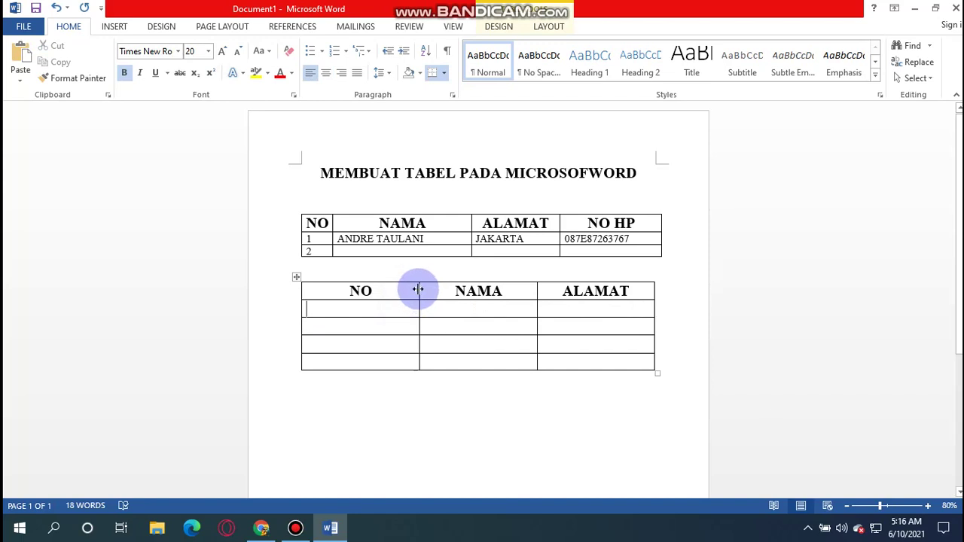
left_click_drag(419, 289, 352, 299)
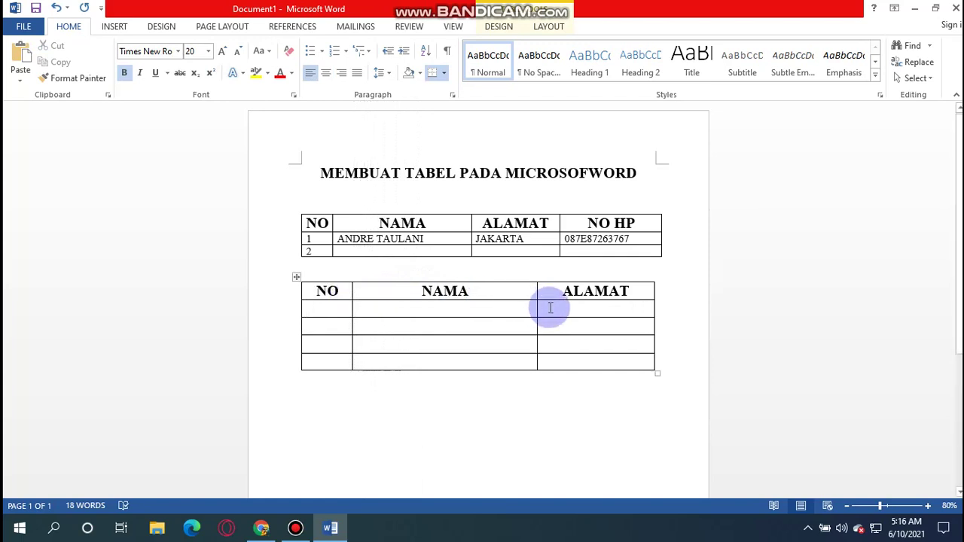